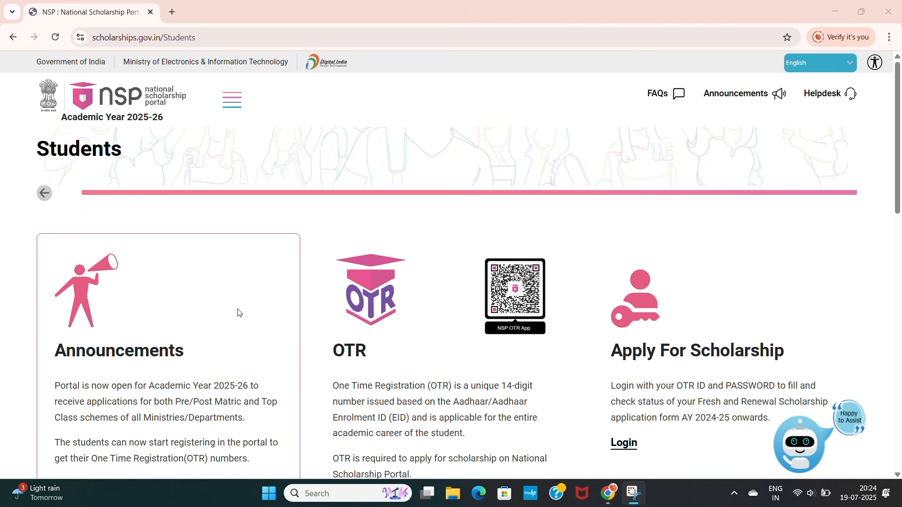
# Step: Look over the services on the Students page, including announcements, OTR, scholarship login, payment tracking, Aadhaar seeding and UDID details
pyautogui.scroll(-1, 491, 247)
pyautogui.scroll(1, 216, 192)
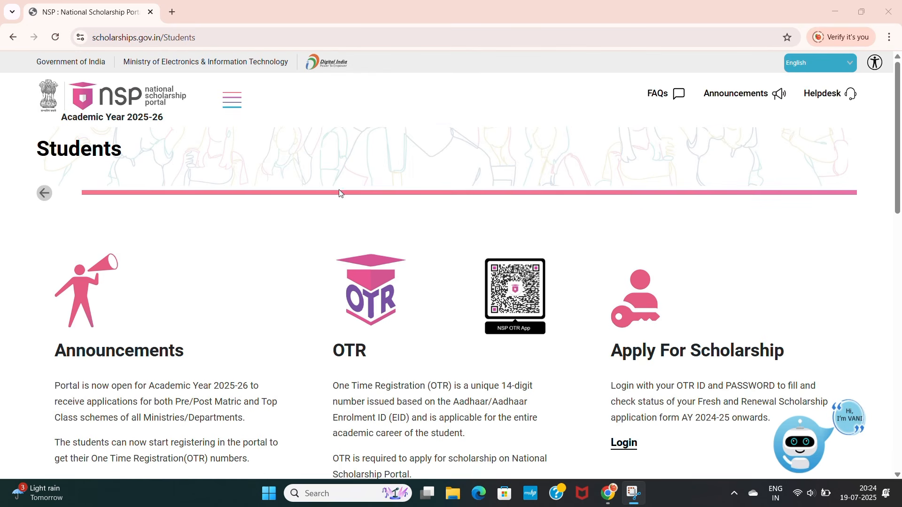
pyautogui.scroll(-2, 427, 193)
pyautogui.scroll(-2, 429, 197)
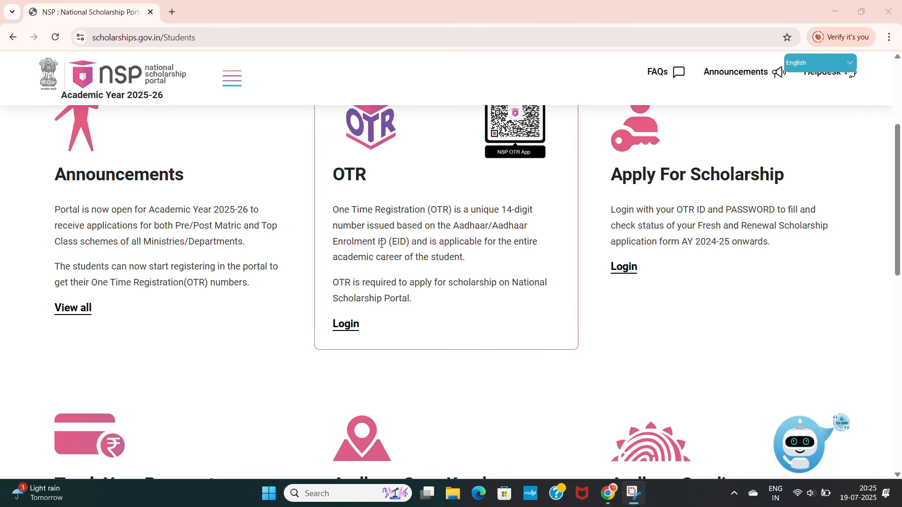
pyautogui.scroll(-3, 884, 223)
pyautogui.scroll(-1, 883, 223)
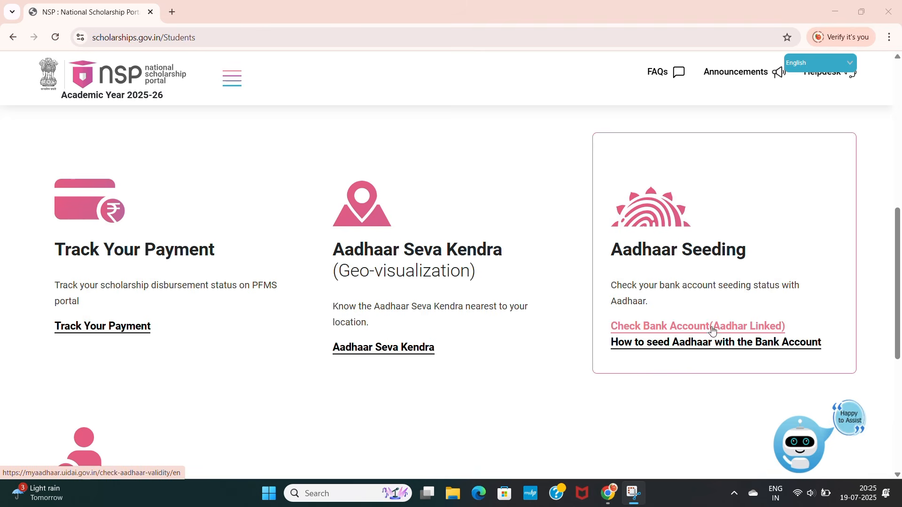
pyautogui.scroll(-2, 770, 329)
pyautogui.scroll(-2, 232, 316)
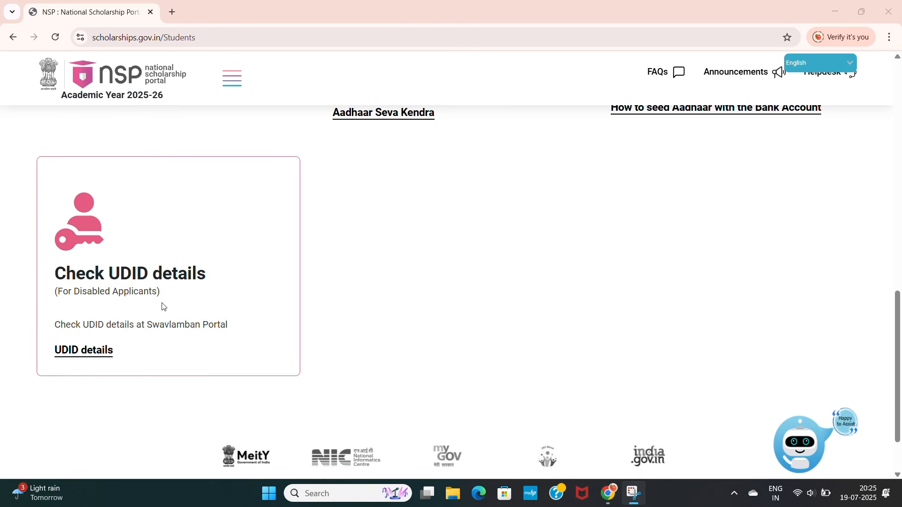
pyautogui.scroll(8, 597, 249)
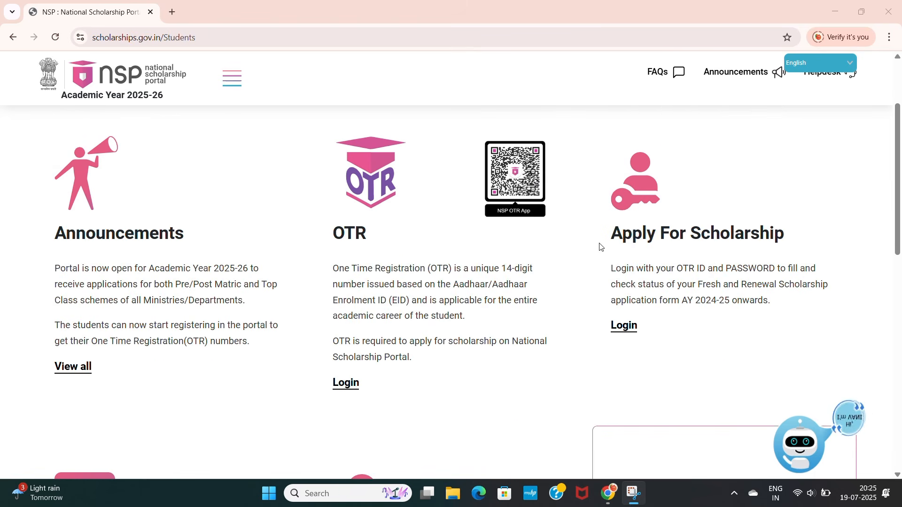
pyautogui.scroll(3, 566, 232)
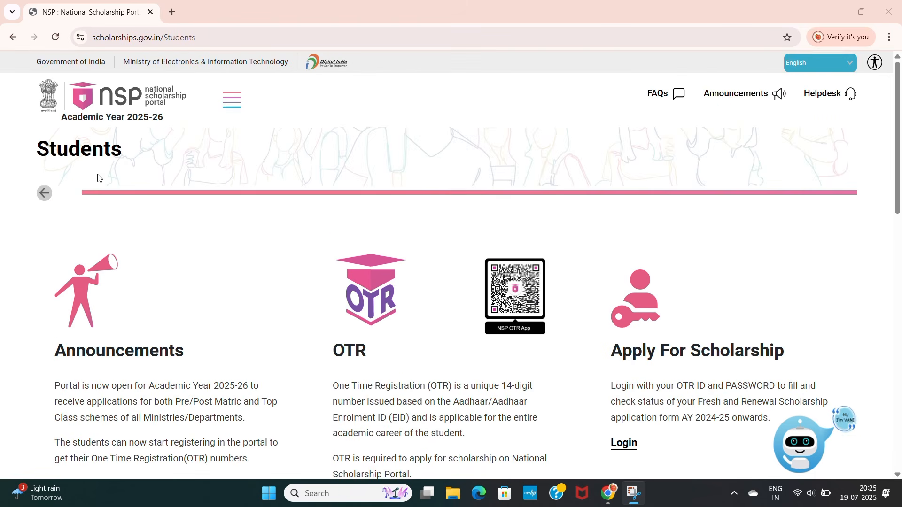
# Step: Open the One Time Registration (OTR) application page and examine its Aadhaar and OTR login forms
pyautogui.click(221, 112)
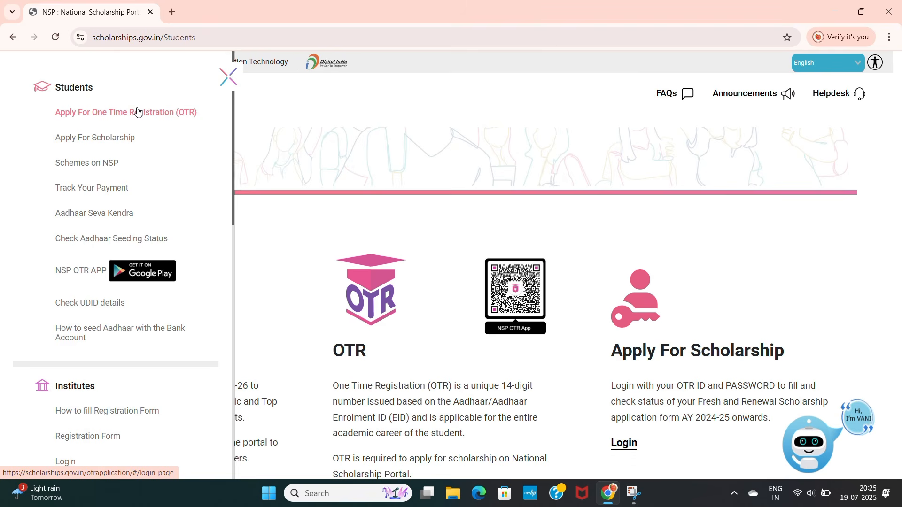
pyautogui.click(137, 112)
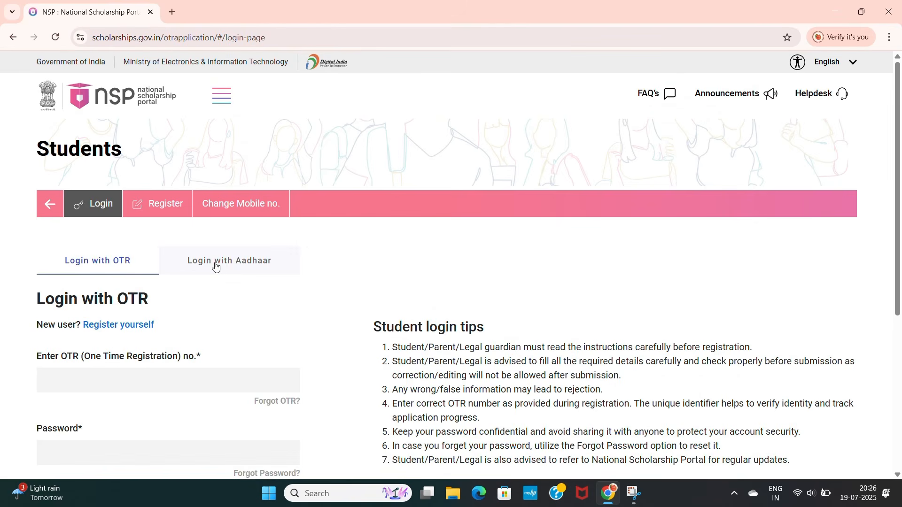
pyautogui.click(223, 267)
pyautogui.scroll(-3, 217, 277)
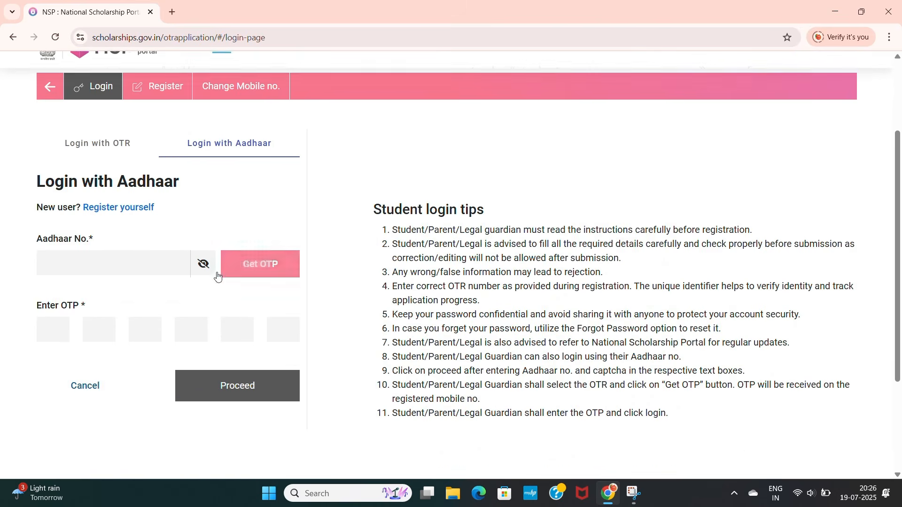
pyautogui.scroll(3, 202, 263)
pyautogui.click(106, 266)
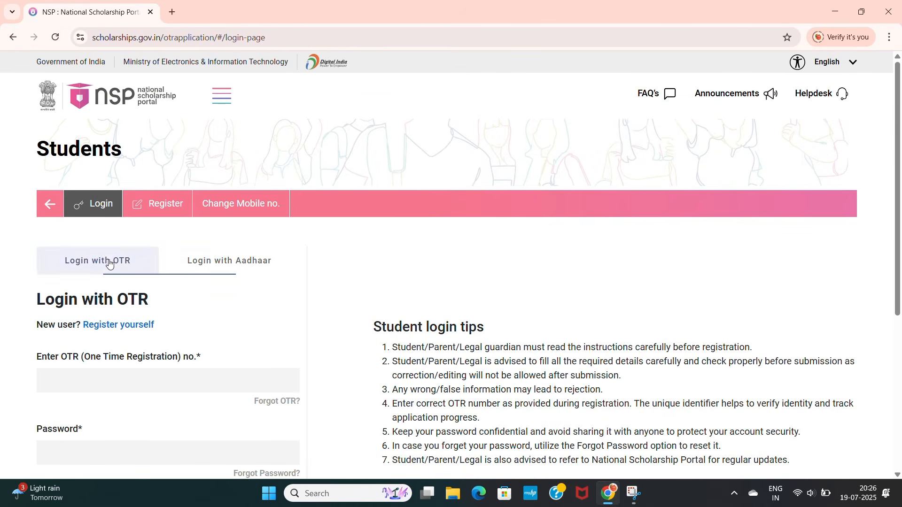
pyautogui.scroll(-1, 235, 288)
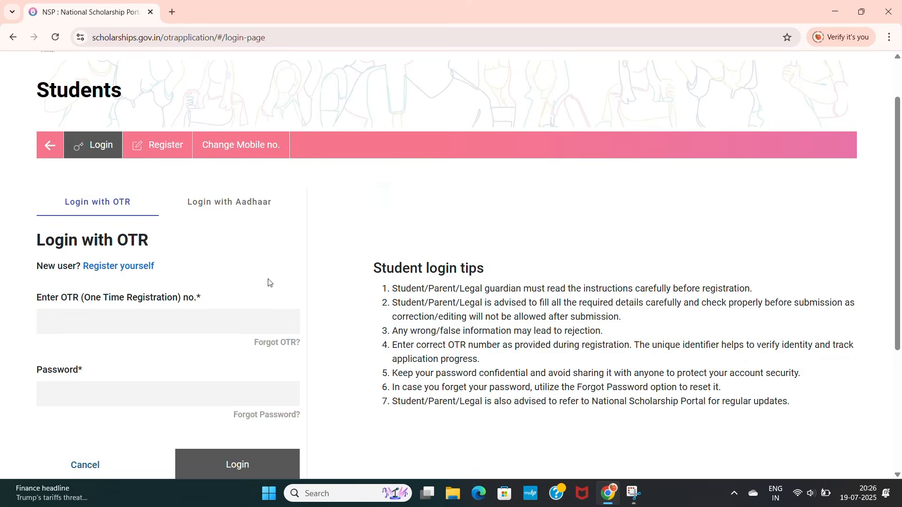
pyautogui.scroll(-3, 268, 282)
pyautogui.scroll(3, 277, 280)
pyautogui.scroll(-3, 280, 280)
pyautogui.scroll(4, 281, 282)
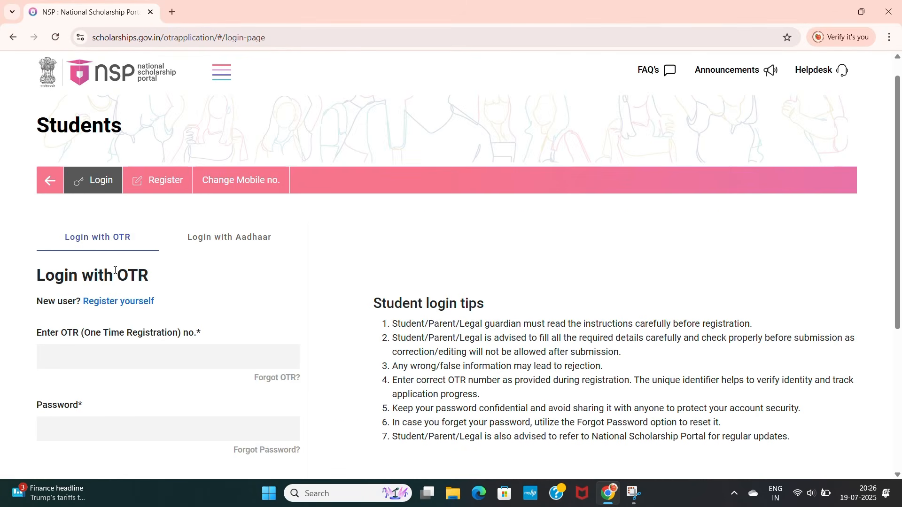
# Step: Start a new student registration, accept both the OTR guidelines and the Aadhaar/OTR de-duplication consent, and proceed to mobile number registration
pyautogui.click(164, 190)
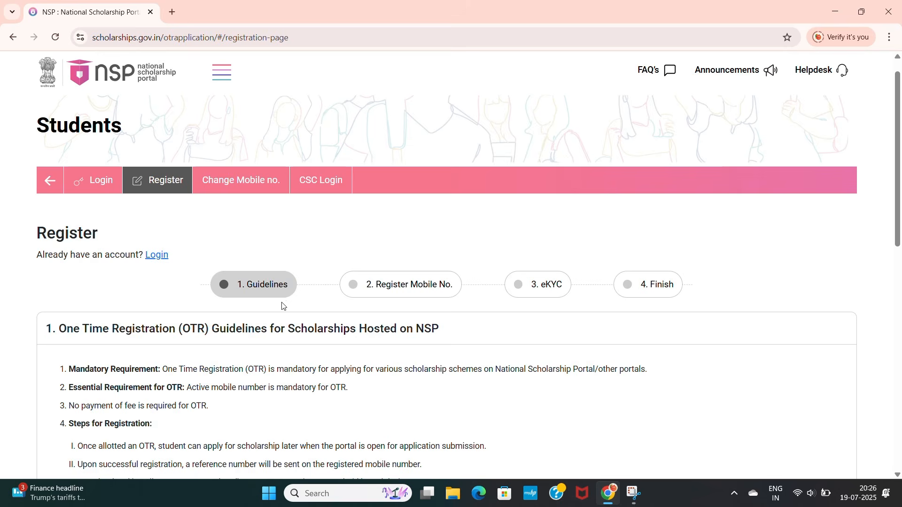
pyautogui.scroll(-5, 470, 340)
pyautogui.scroll(1, 451, 328)
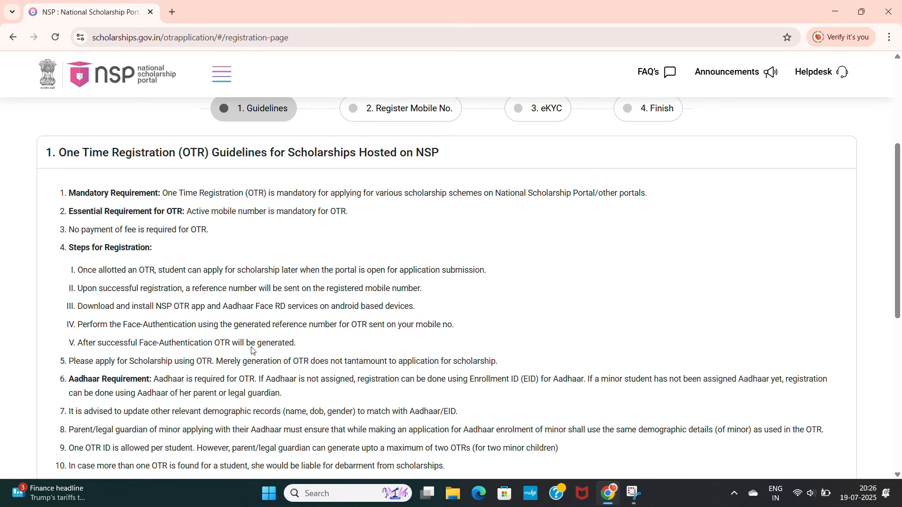
pyautogui.scroll(-4, 289, 350)
pyautogui.click(77, 352)
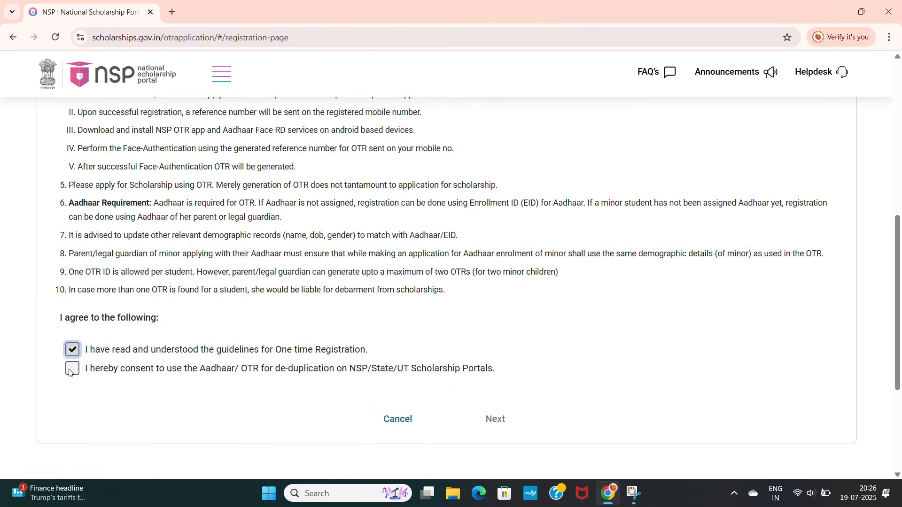
pyautogui.click(71, 370)
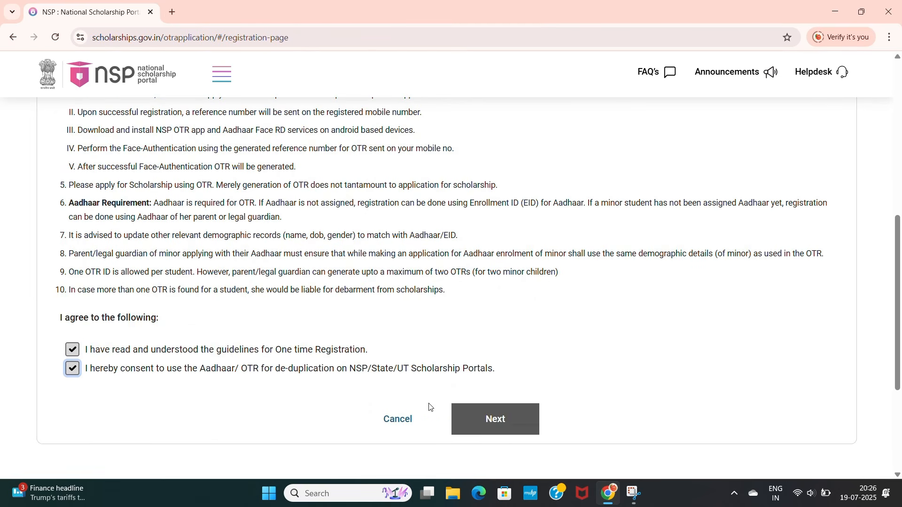
pyautogui.click(499, 419)
# Step: Examine the mobile number registration form, including its OTP and captcha fields, the notes and the remaining registration stages
pyautogui.scroll(6, 412, 319)
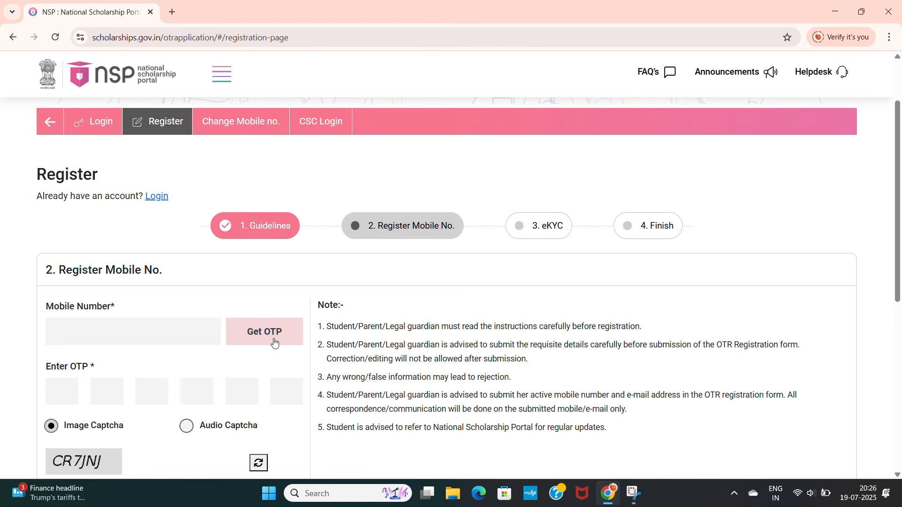
pyautogui.scroll(-1, 188, 289)
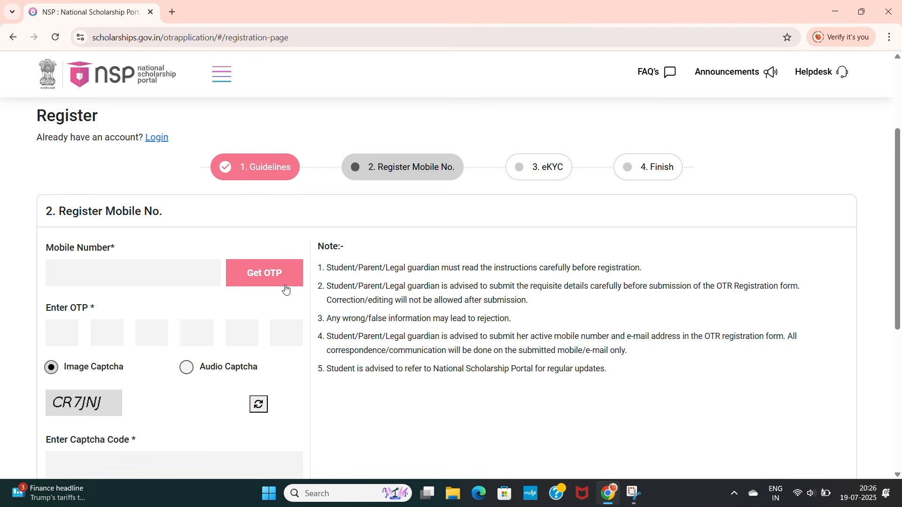
pyautogui.scroll(-3, 284, 367)
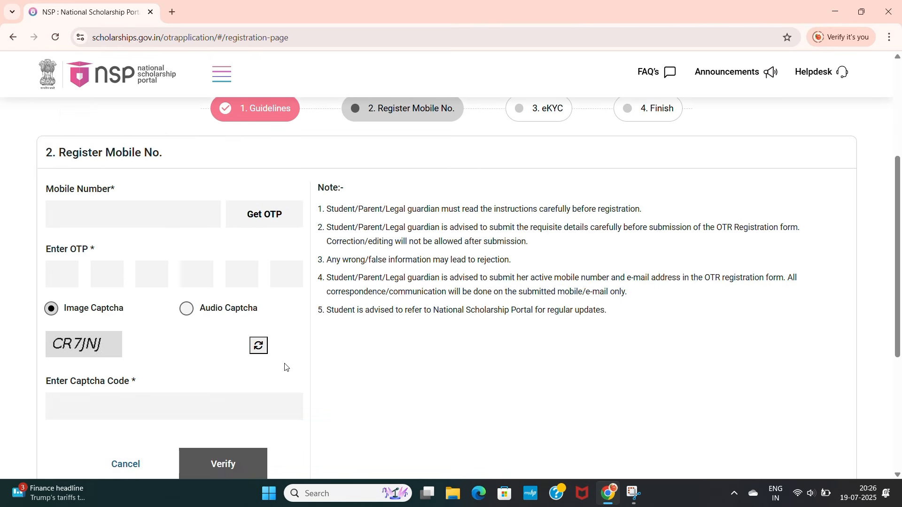
pyautogui.scroll(4, 352, 346)
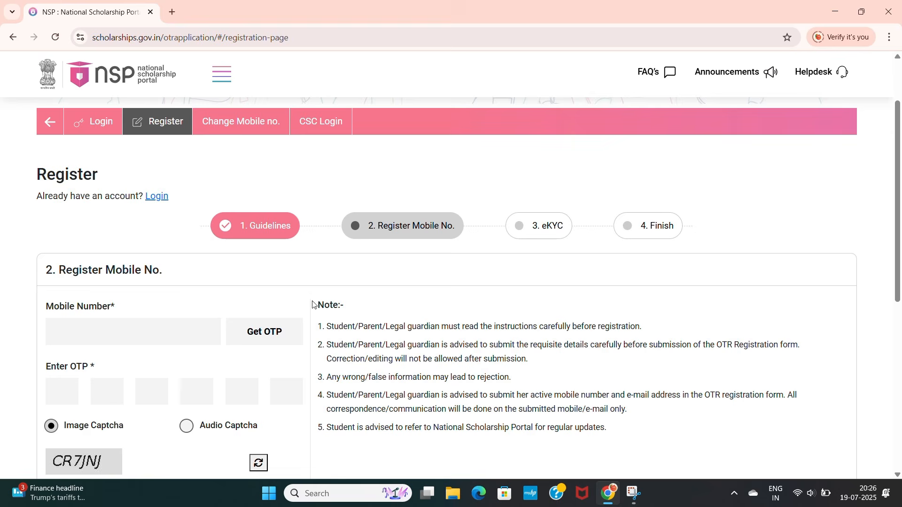
pyautogui.scroll(-1, 535, 254)
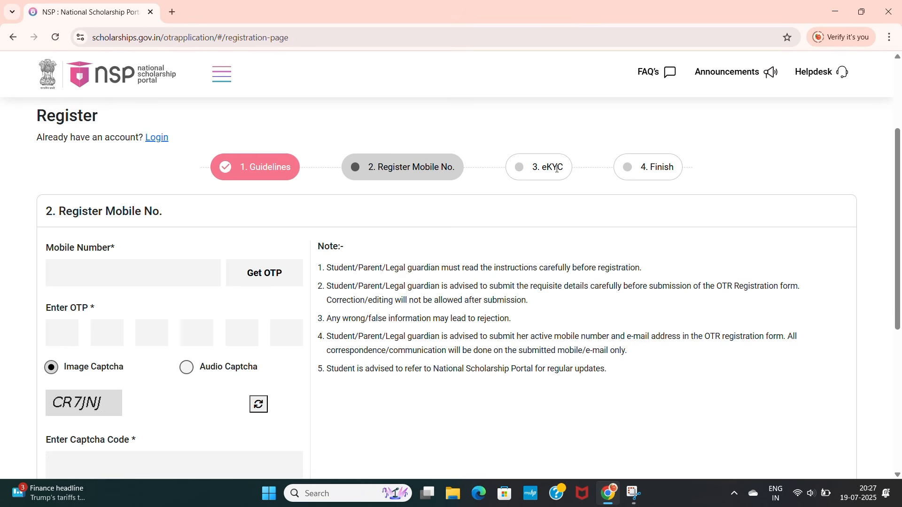
pyautogui.scroll(-3, 561, 182)
pyautogui.scroll(3, 554, 191)
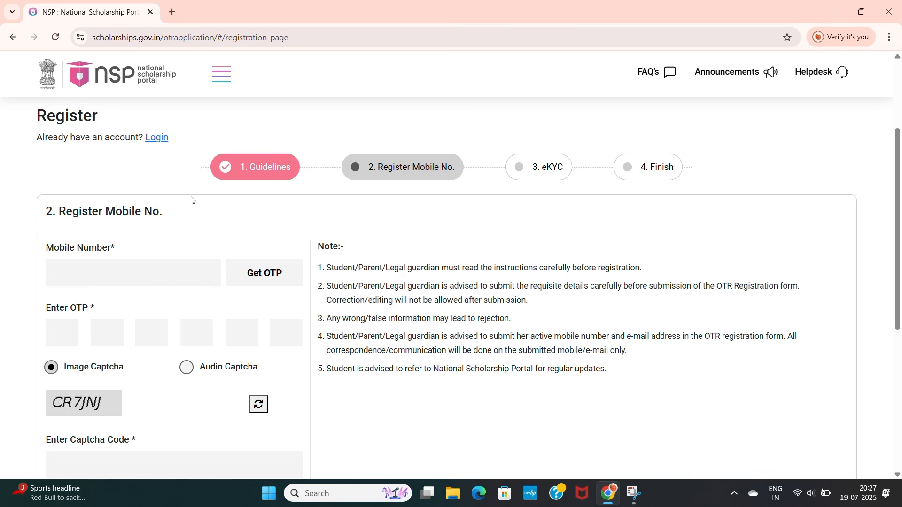
# Step: Go to the login for existing accounts and review the student's profile details, including the eKYC and Aadhaar seeding status
pyautogui.click(158, 142)
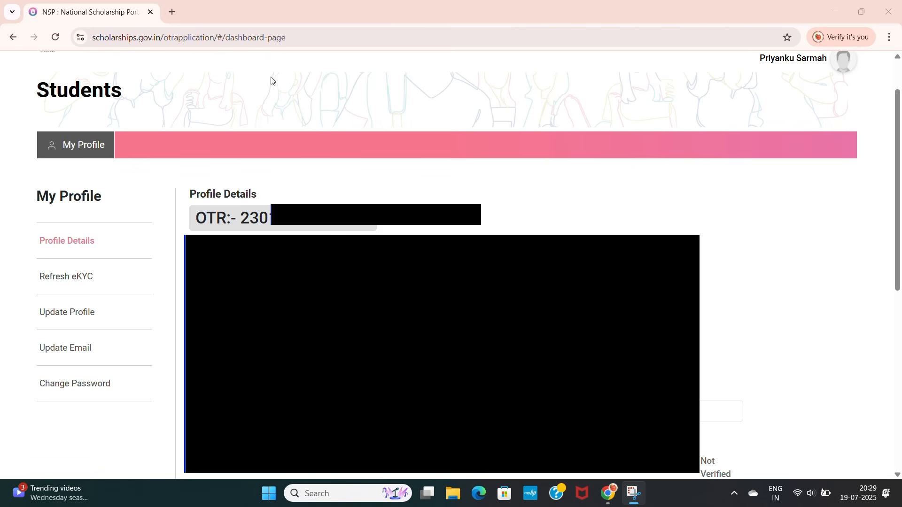
pyautogui.scroll(-7, 393, 24)
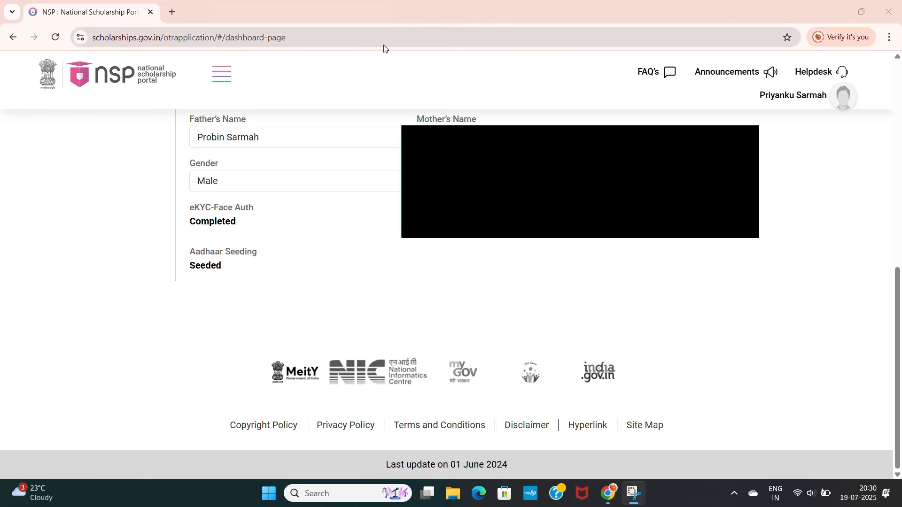
# Step: Leave the profile dashboard, open the Apply For Scholarship login page and look over its login form
pyautogui.hotkey('alt', 'Left')
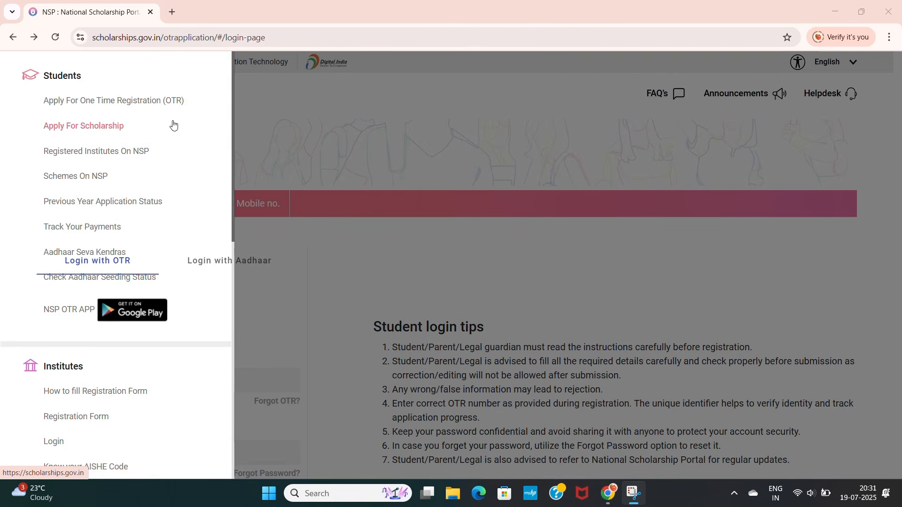
pyautogui.click(96, 130)
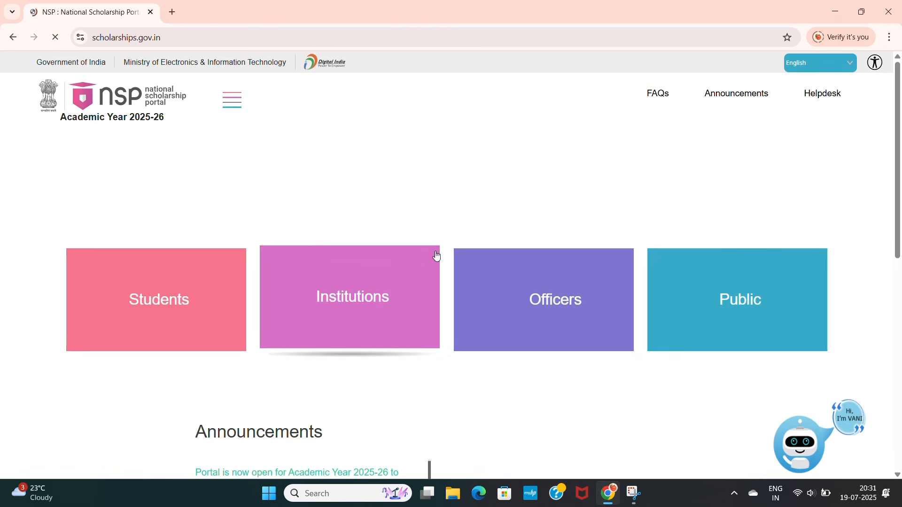
pyautogui.click(232, 100)
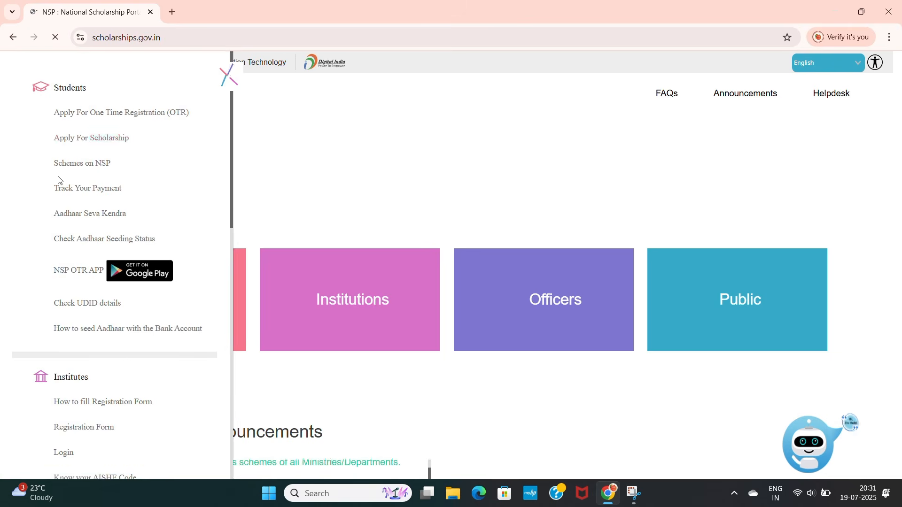
pyautogui.click(92, 141)
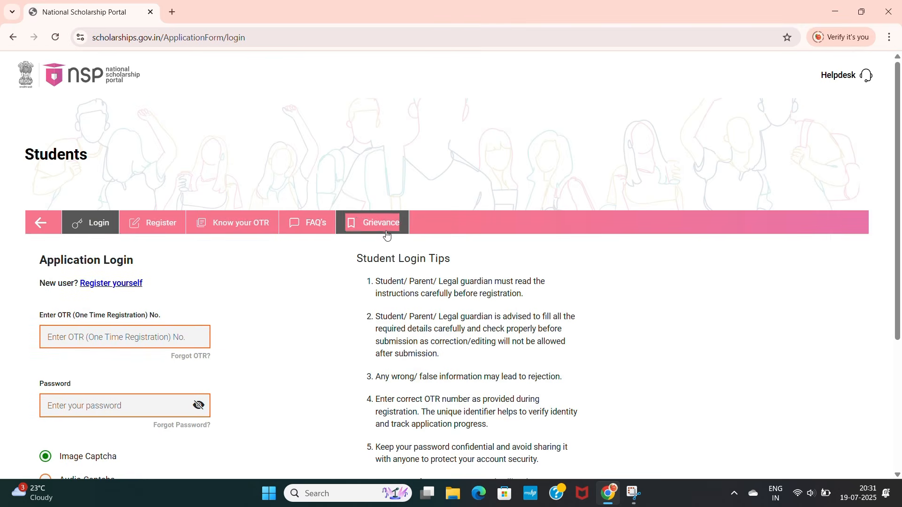
pyautogui.scroll(-3, 124, 341)
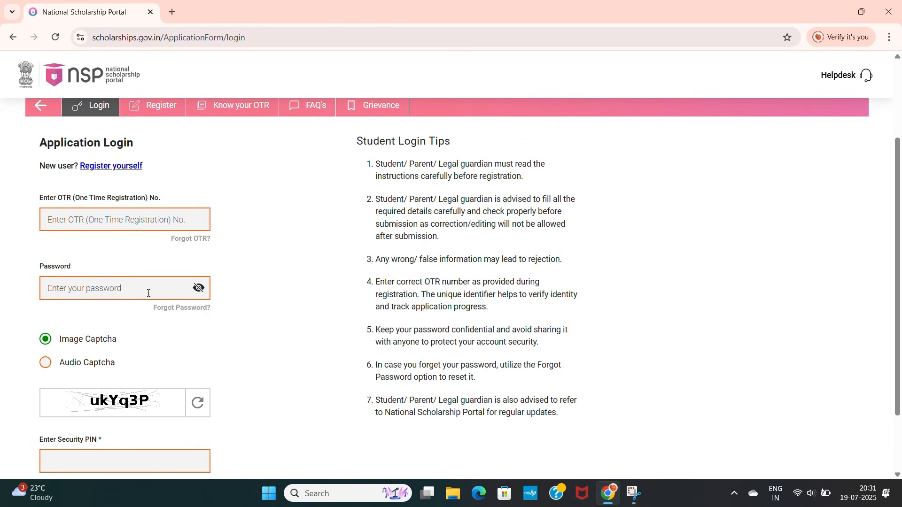
pyautogui.scroll(-2, 177, 435)
pyautogui.scroll(5, 382, 353)
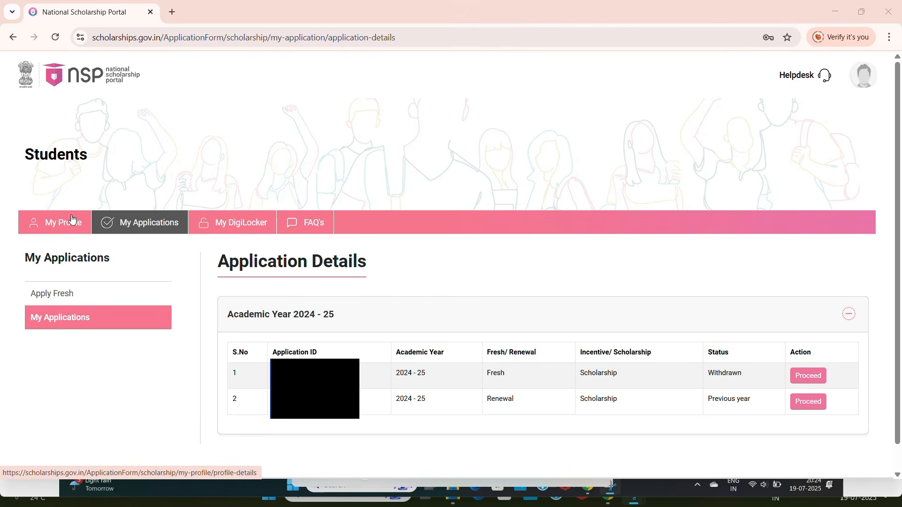
# Step: Start a fresh scholarship application for Academic Year 2025-26 and agree to both undertakings below the guidelines
pyautogui.click(171, 227)
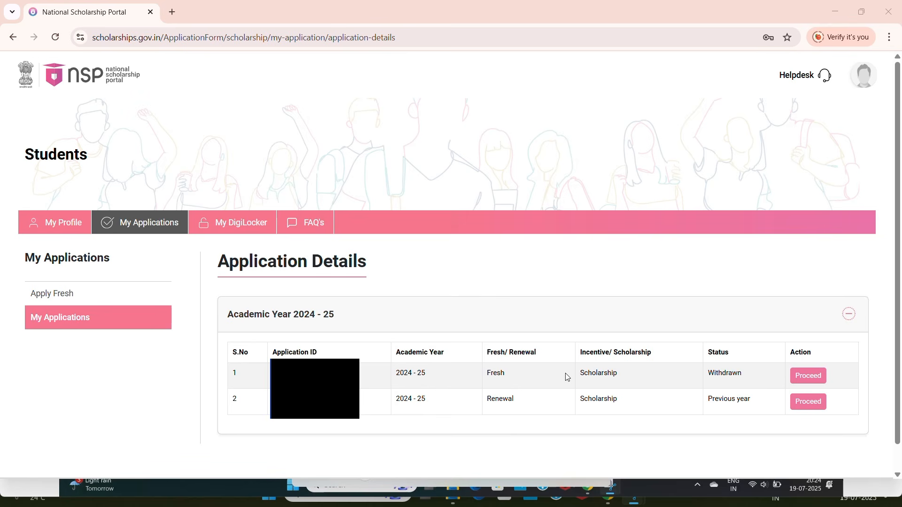
pyautogui.click(59, 297)
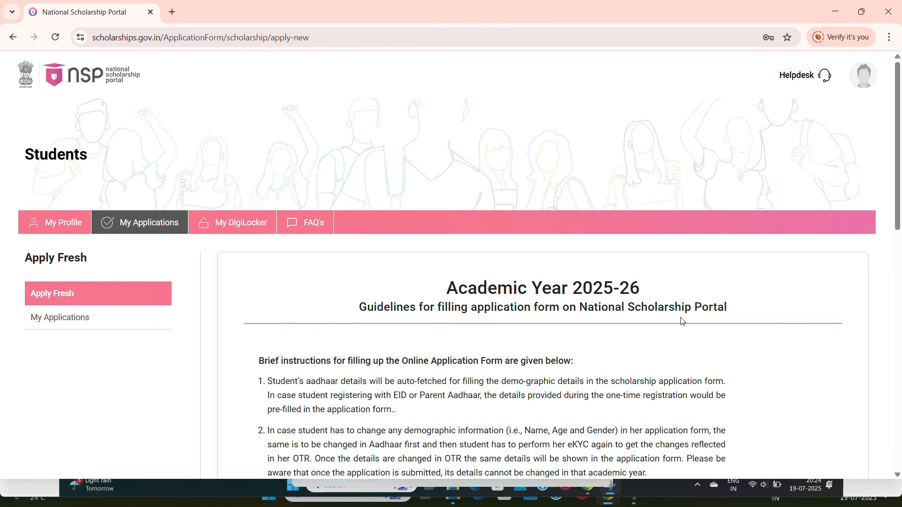
pyautogui.scroll(-15, 681, 329)
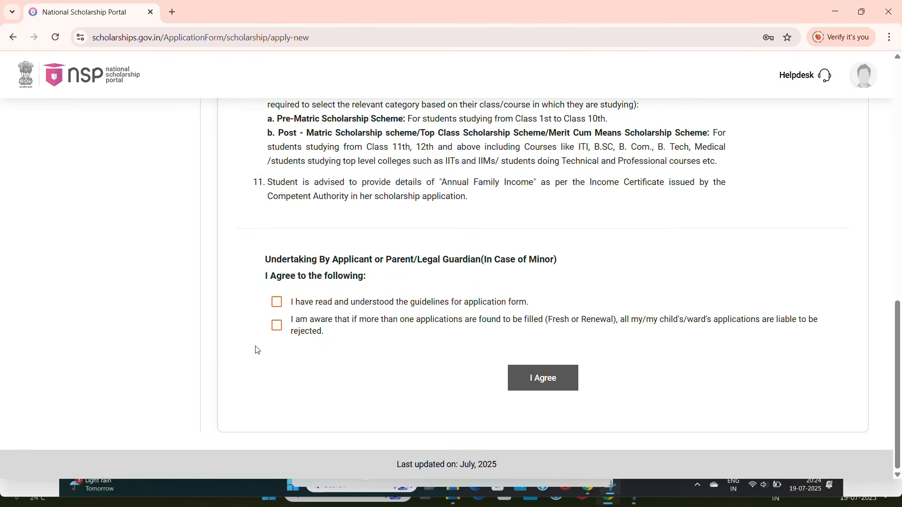
pyautogui.click(277, 303)
pyautogui.click(277, 325)
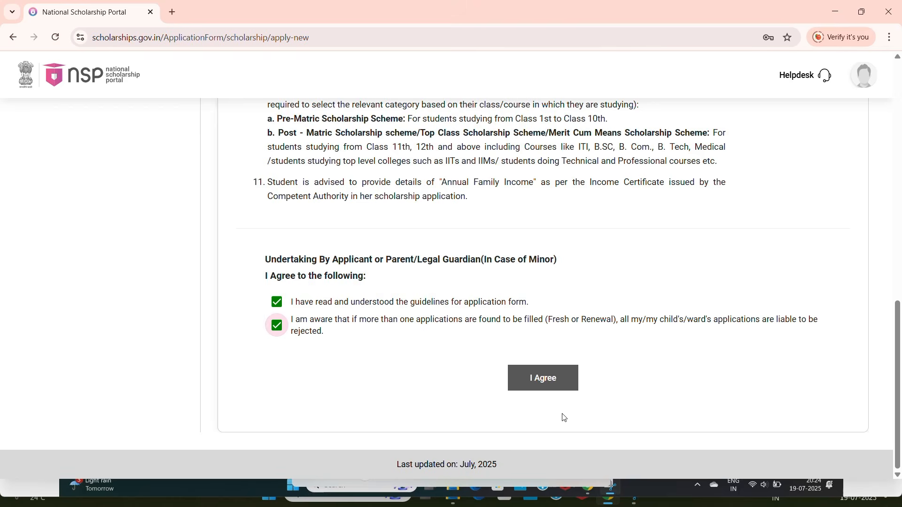
pyautogui.click(549, 378)
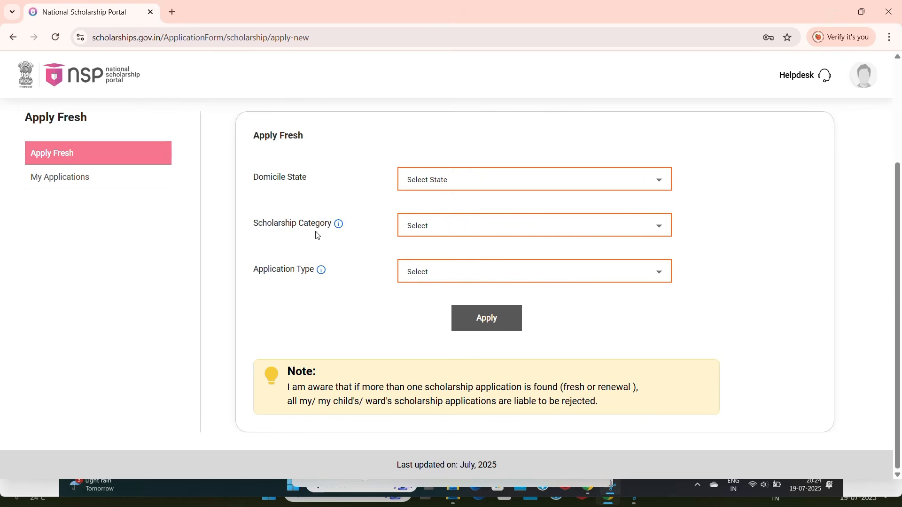
# Step: Set the fresh application to domicile state Assam, scholarship category Post Matric/Top Class/MCM and application type Scholarship
pyautogui.click(511, 182)
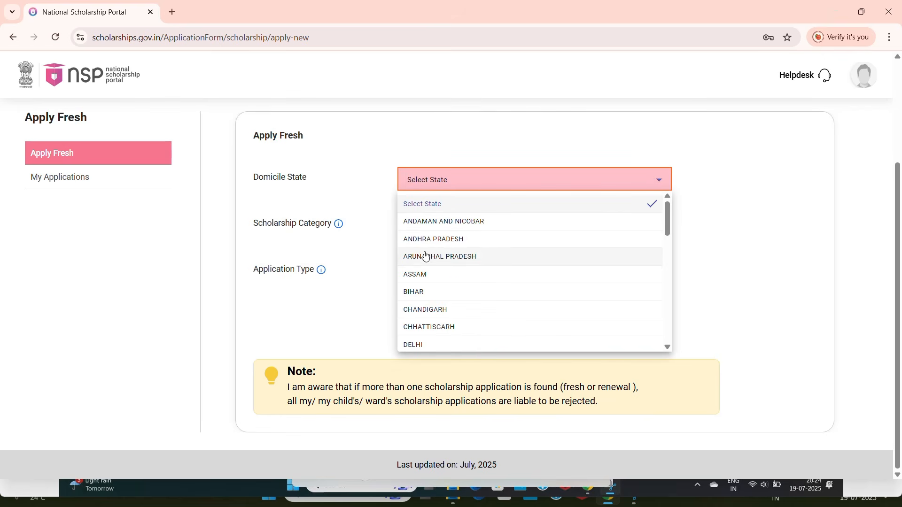
pyautogui.click(414, 277)
pyautogui.click(435, 230)
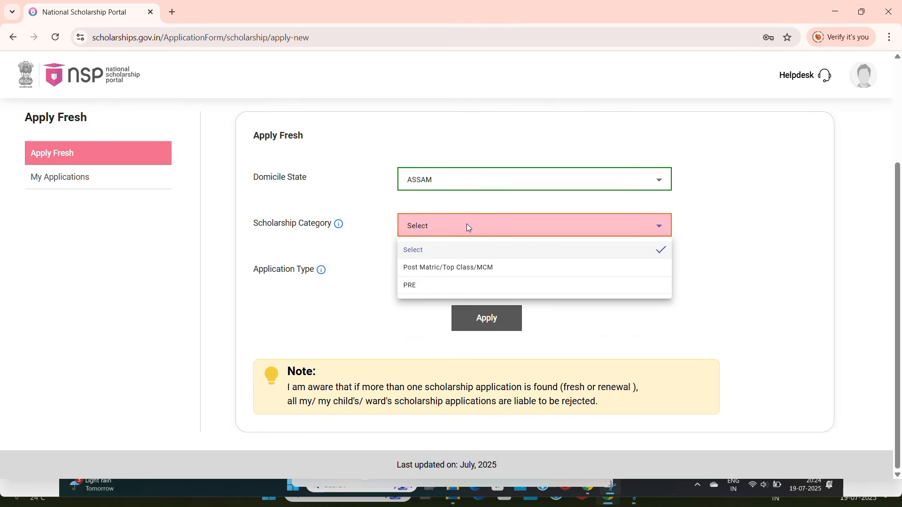
pyautogui.click(465, 267)
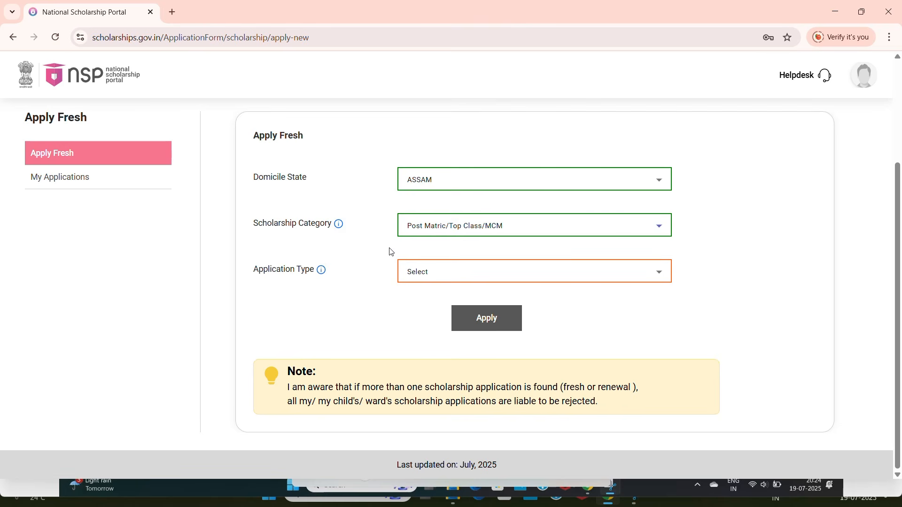
pyautogui.click(522, 277)
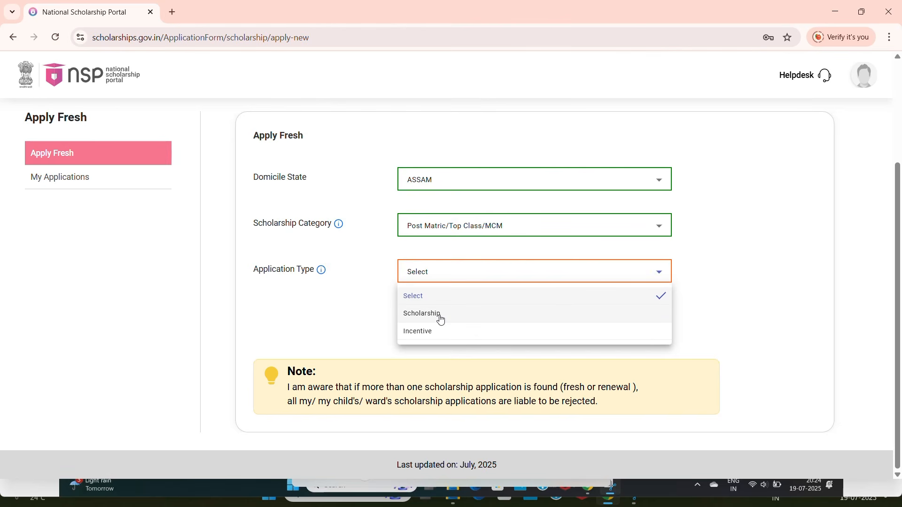
pyautogui.click(441, 319)
# Step: Apply with the chosen settings, agree to proceed and acknowledge the message that follows
pyautogui.click(487, 325)
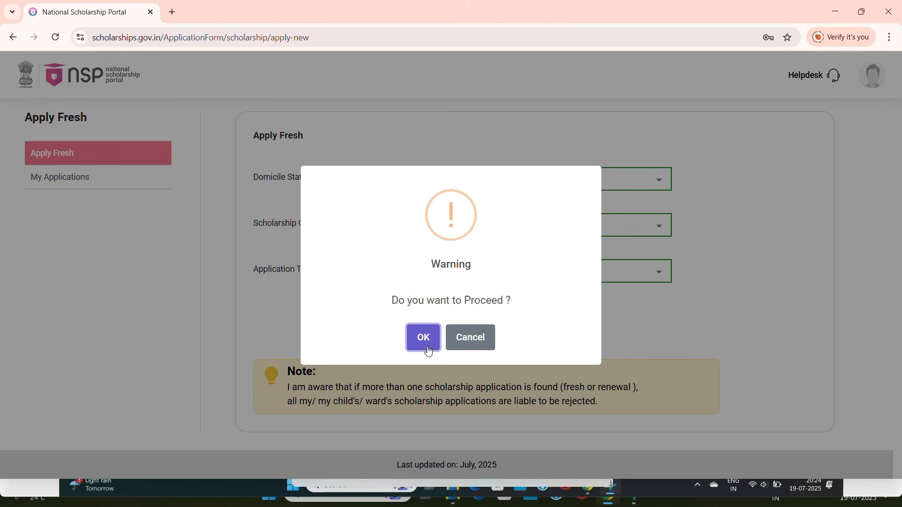
pyautogui.click(428, 350)
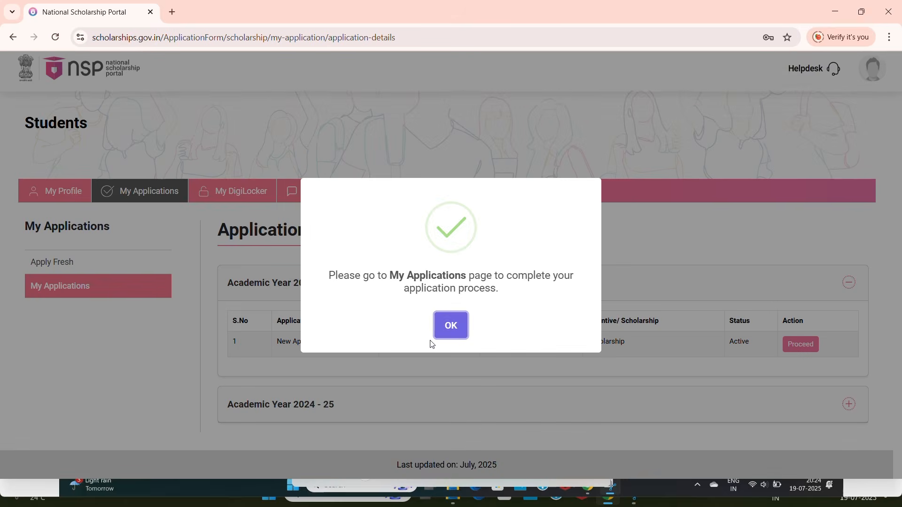
pyautogui.click(457, 332)
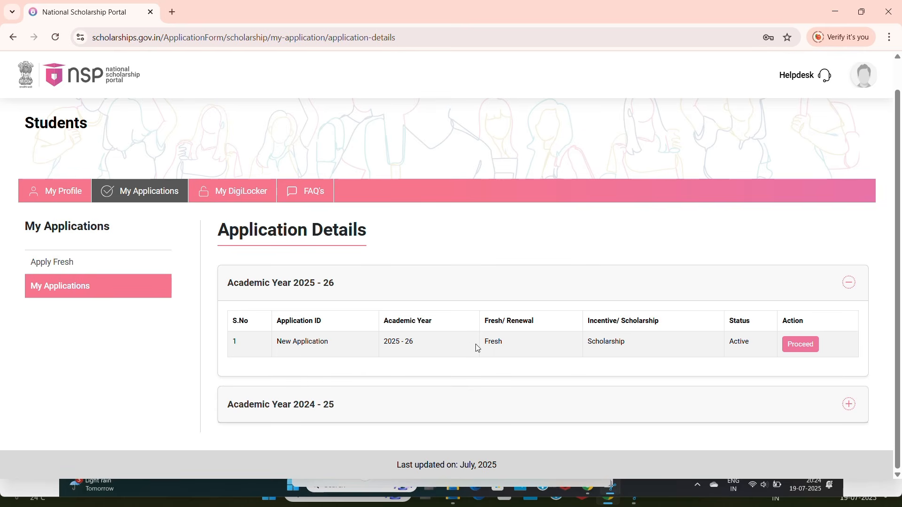
# Step: Proceed with the new 2025-26 application and open its application form for filling
pyautogui.click(802, 355)
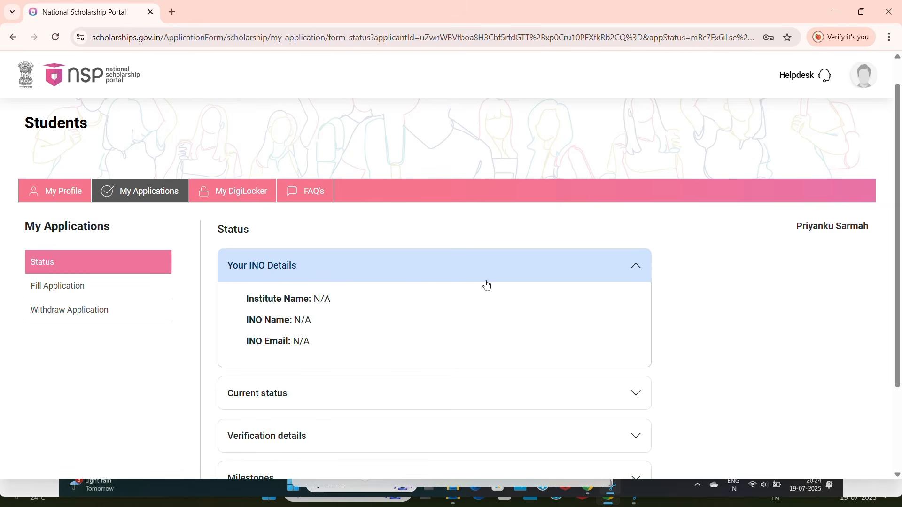
pyautogui.scroll(-3, 486, 286)
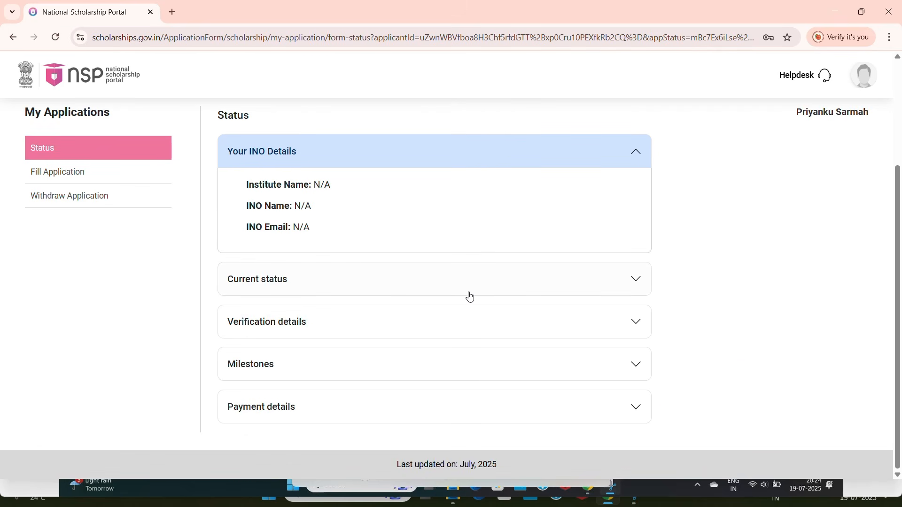
pyautogui.scroll(1, 449, 296)
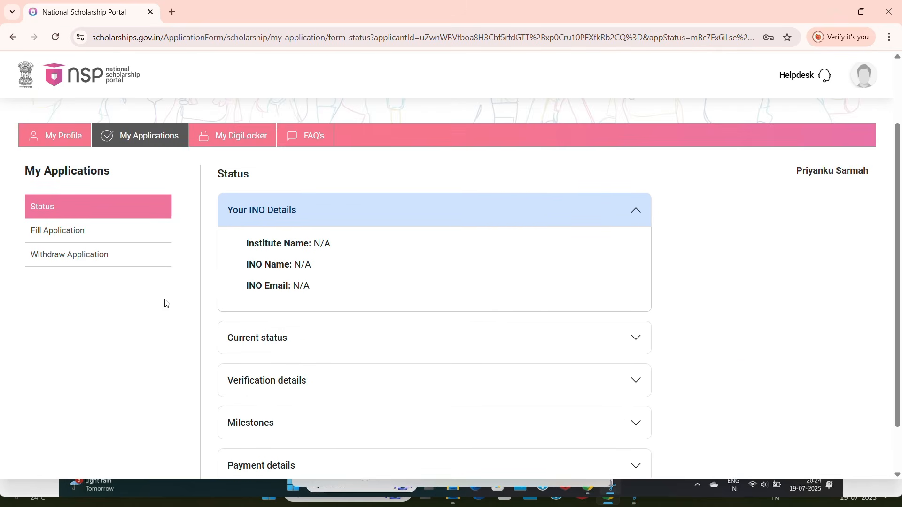
pyautogui.click(62, 236)
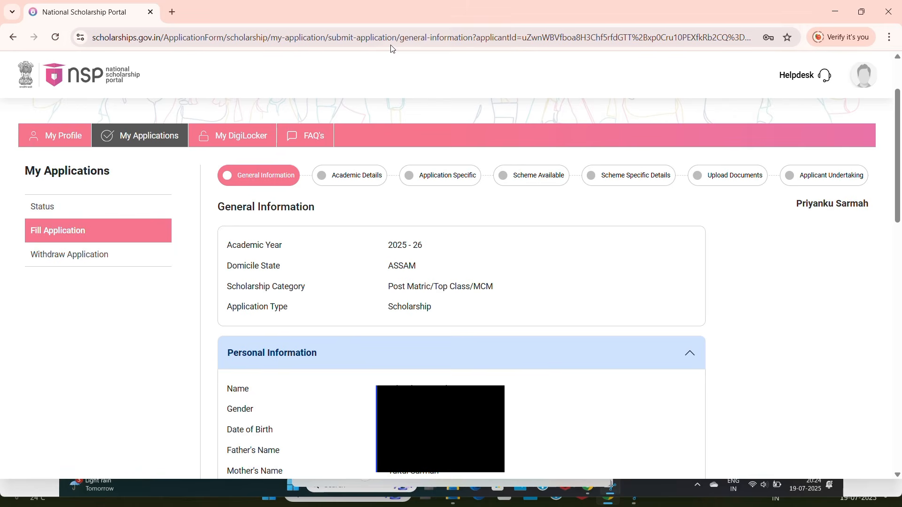
# Step: Set the community to GENERAL and the religion to Hindu in the general information details
pyautogui.scroll(-8, 382, 111)
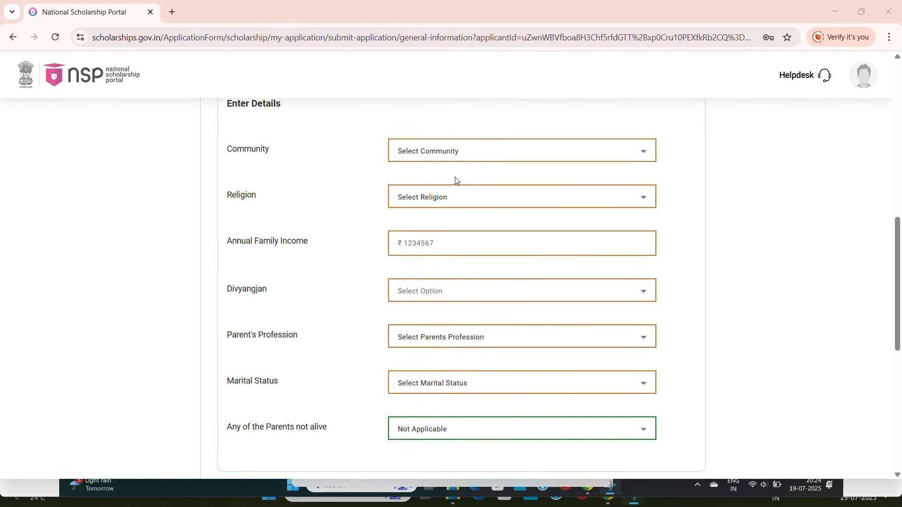
pyautogui.click(480, 146)
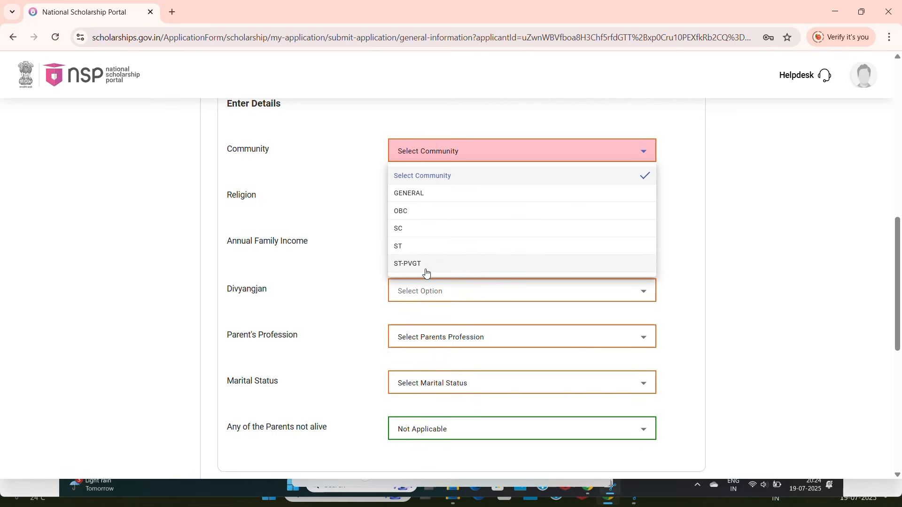
pyautogui.scroll(-3, 466, 242)
pyautogui.scroll(1, 465, 240)
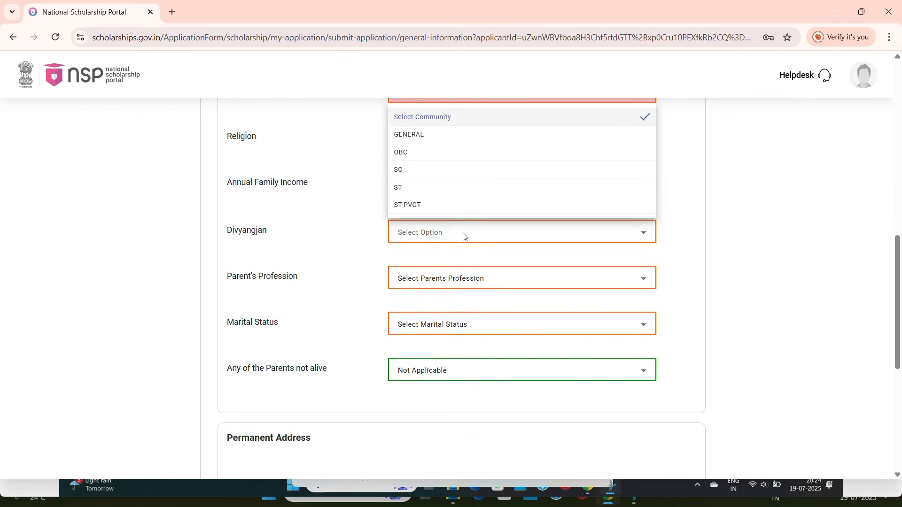
pyautogui.click(430, 139)
pyautogui.click(438, 139)
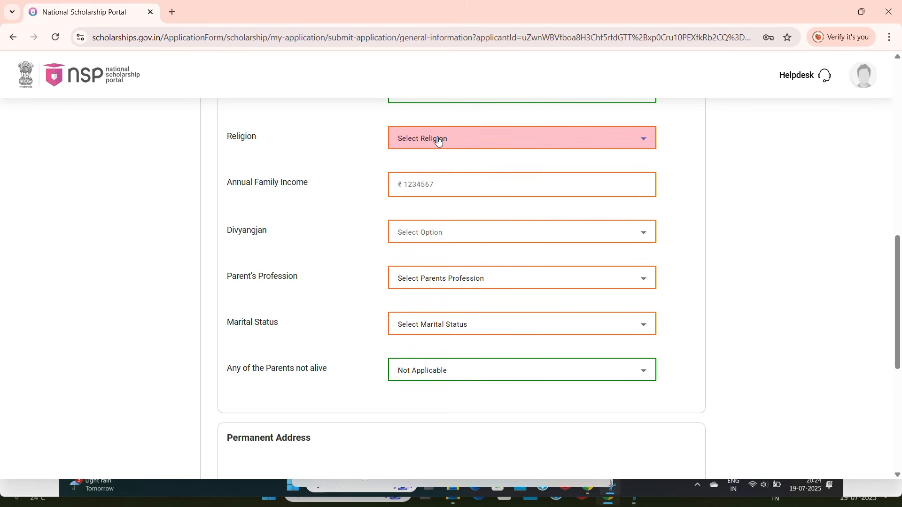
pyautogui.click(412, 217)
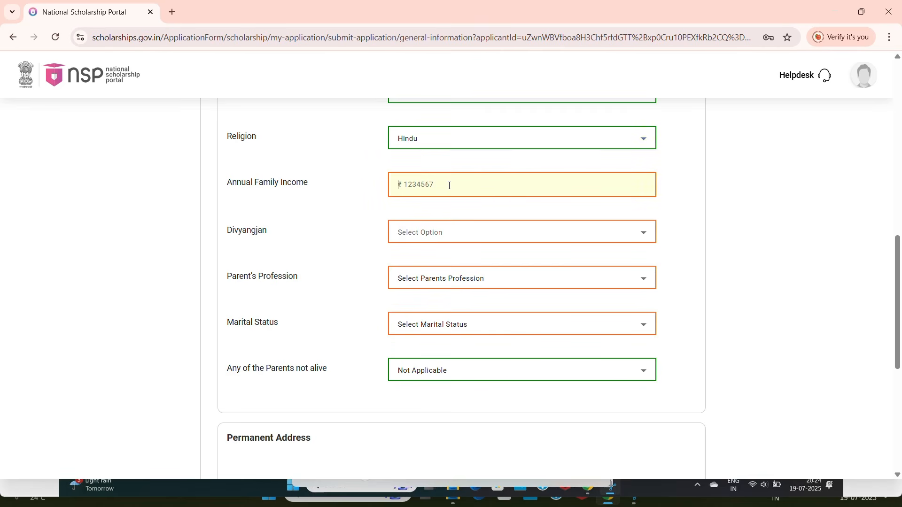
# Step: Enter an annual family income of 120000 and set Divyangjan to No
pyautogui.write('12')
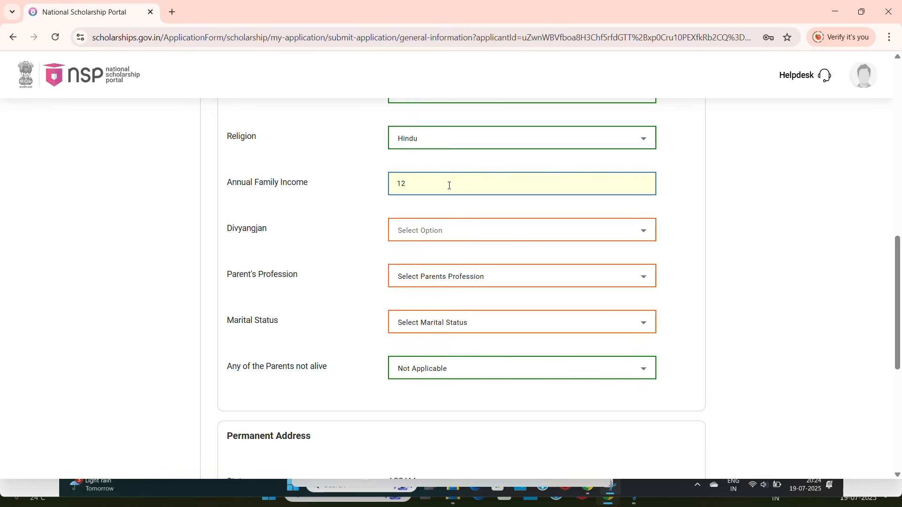
pyautogui.write('0000')
pyautogui.click(434, 233)
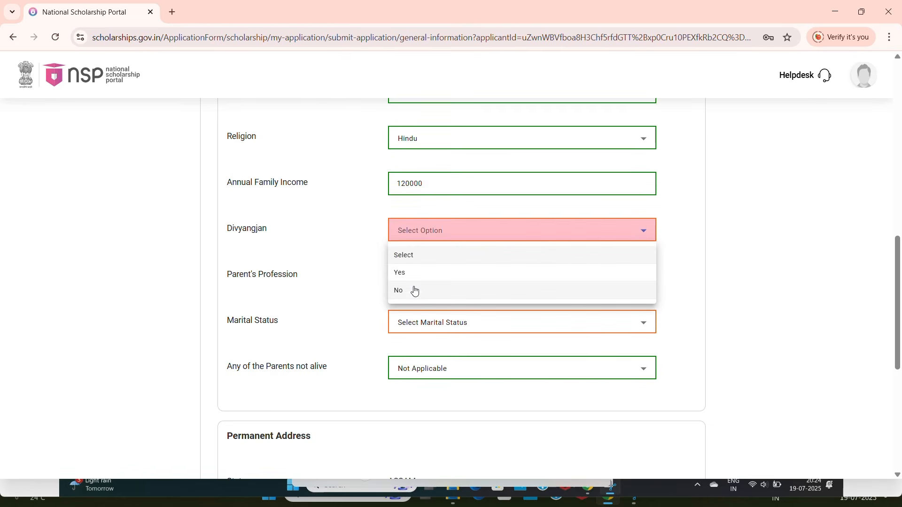
pyautogui.click(414, 292)
# Step: Set the parent's profession to Others and the marital status to Un Married
pyautogui.click(524, 282)
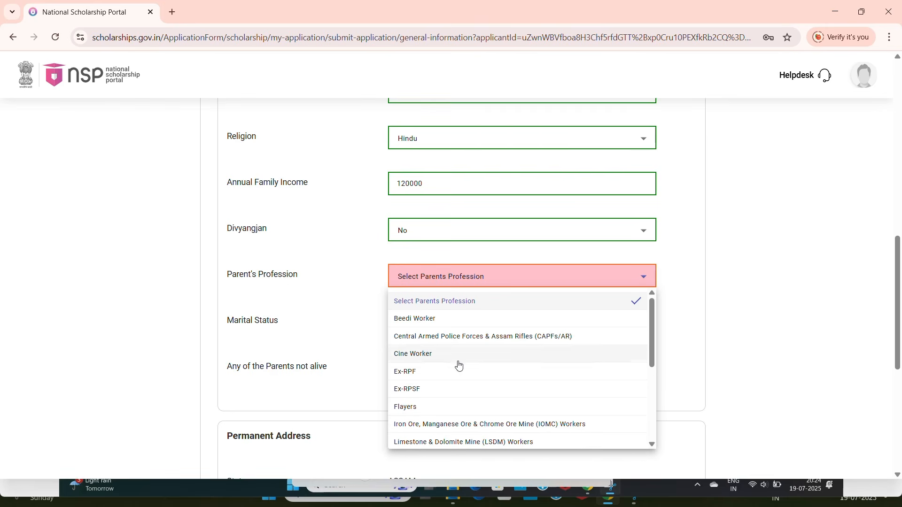
pyautogui.moveTo(656, 345); pyautogui.dragTo(644, 435)
pyautogui.scroll(2, 644, 434)
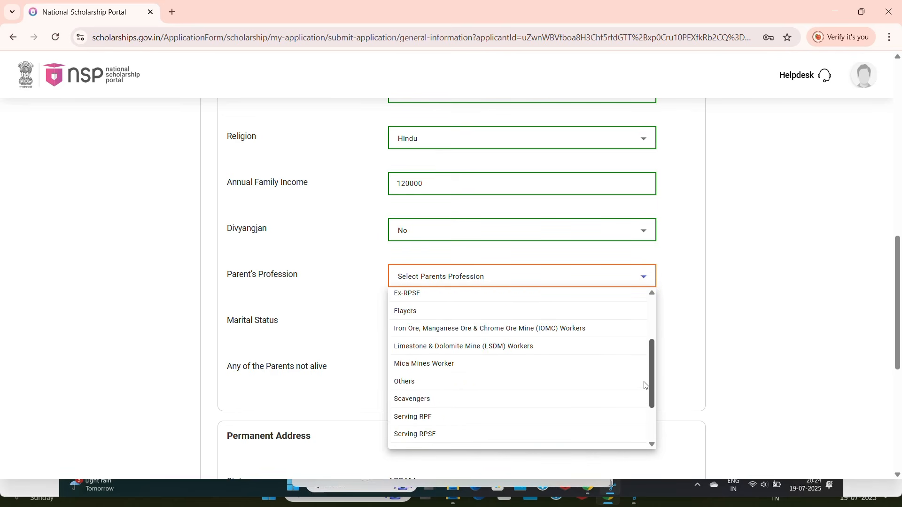
pyautogui.scroll(-1, 637, 400)
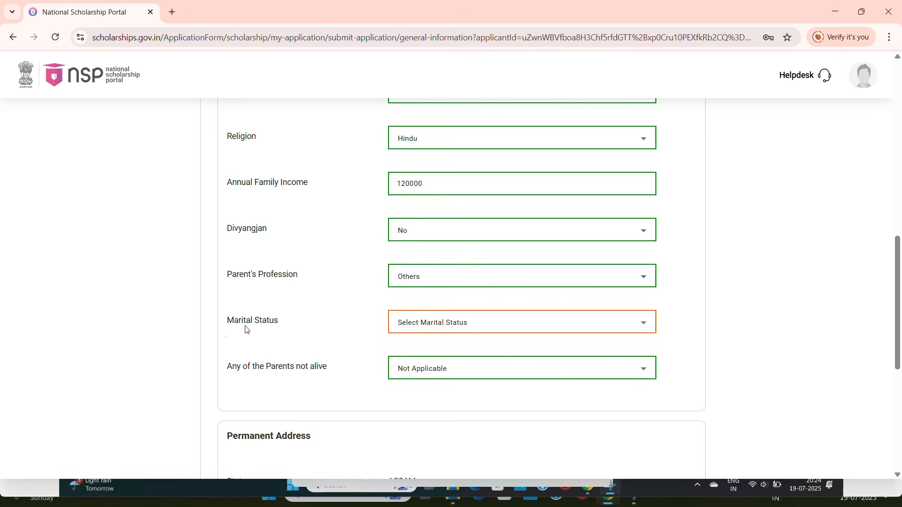
pyautogui.click(474, 329)
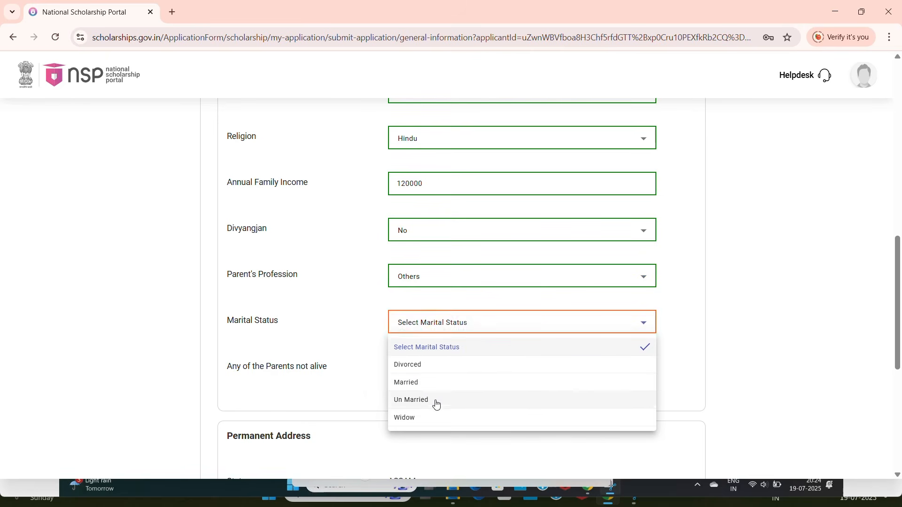
pyautogui.click(434, 402)
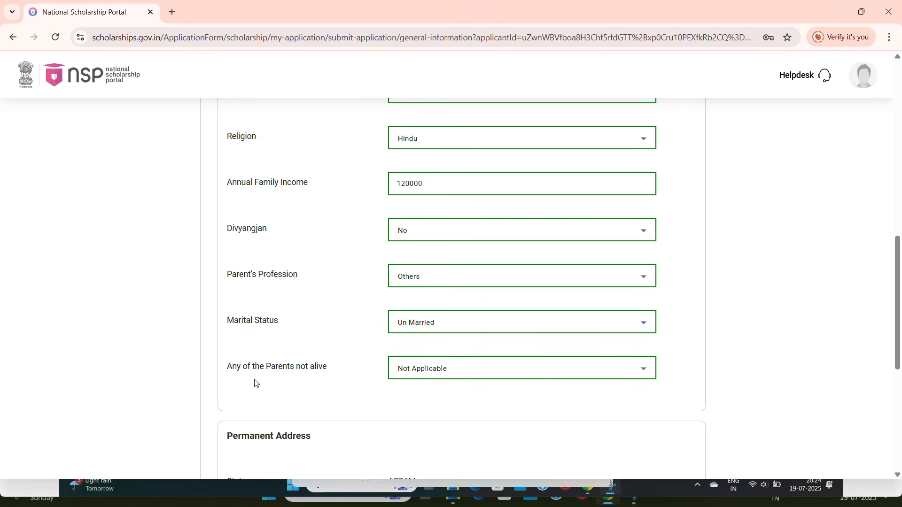
# Step: Choose the applicant's district and sub-district in the permanent address, with Rural as the locality
pyautogui.scroll(-2, 545, 362)
pyautogui.scroll(-1, 552, 357)
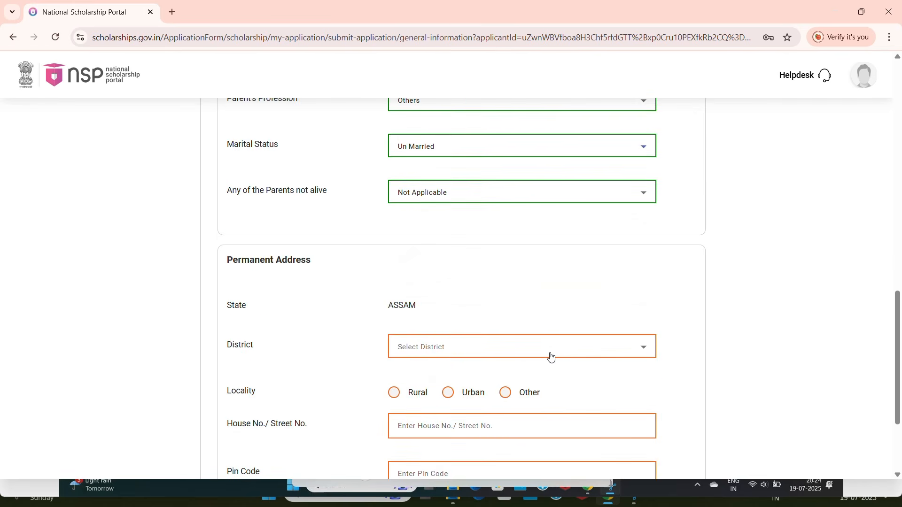
pyautogui.scroll(-2, 547, 353)
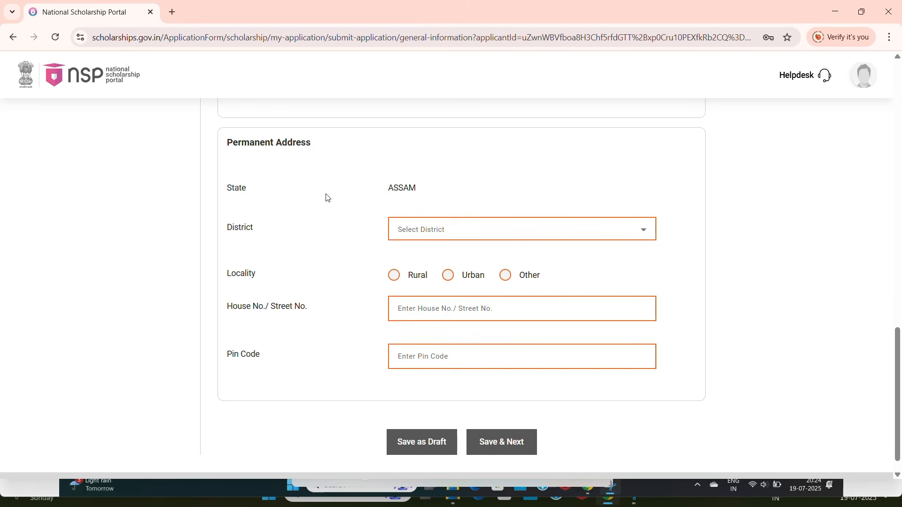
pyautogui.click(469, 231)
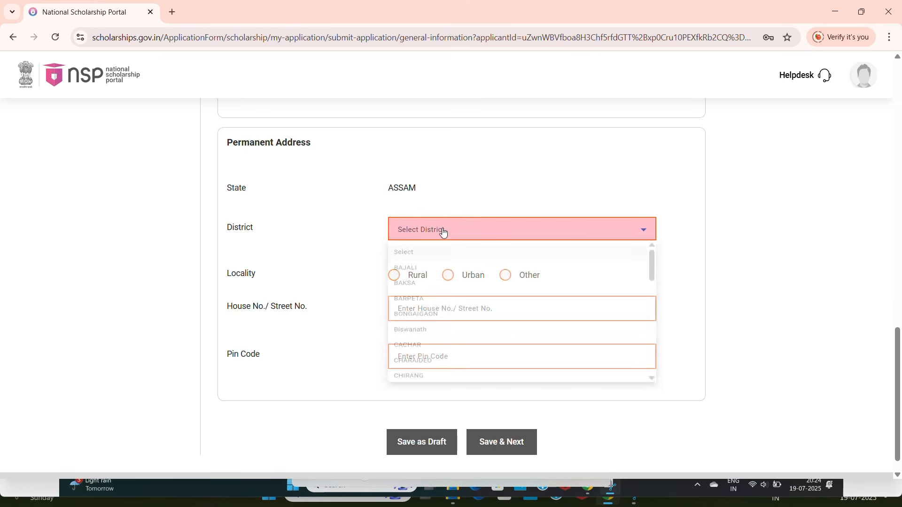
pyautogui.scroll(-5, 463, 326)
pyautogui.scroll(-1, 465, 328)
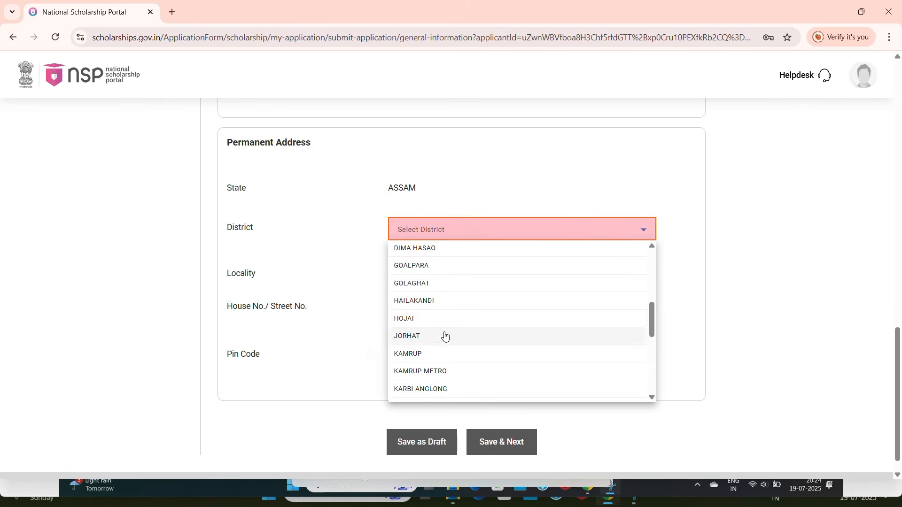
pyautogui.click(462, 333)
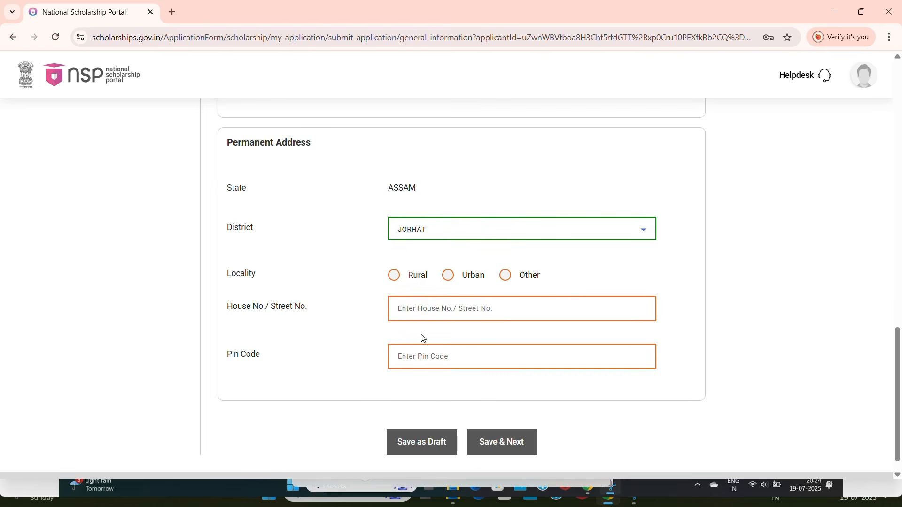
pyautogui.click(394, 277)
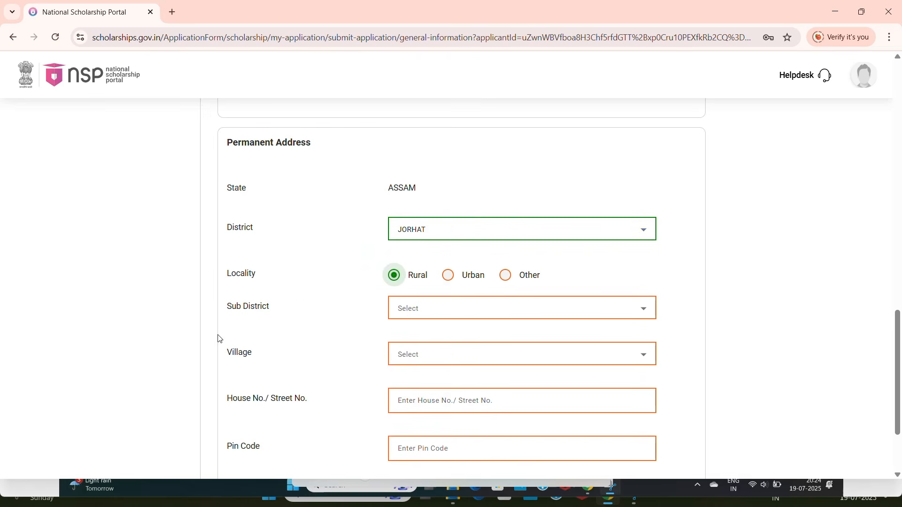
pyautogui.click(479, 311)
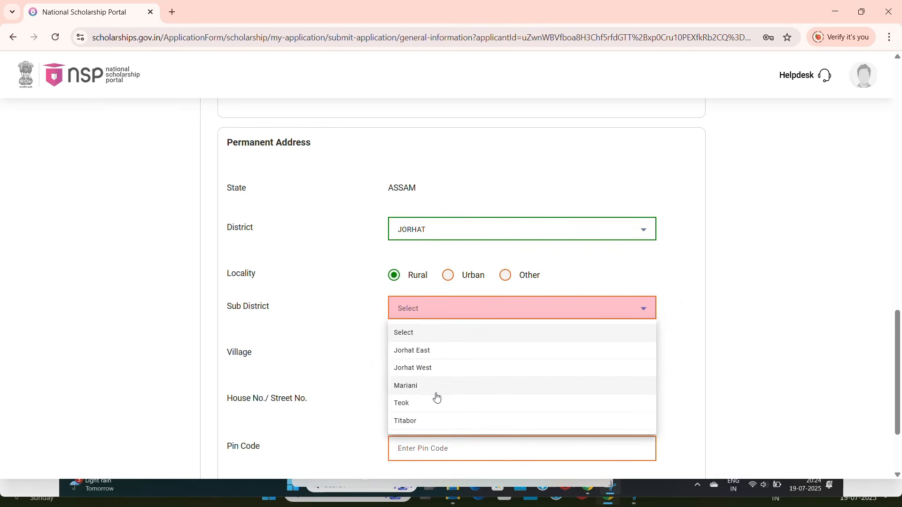
pyautogui.click(407, 352)
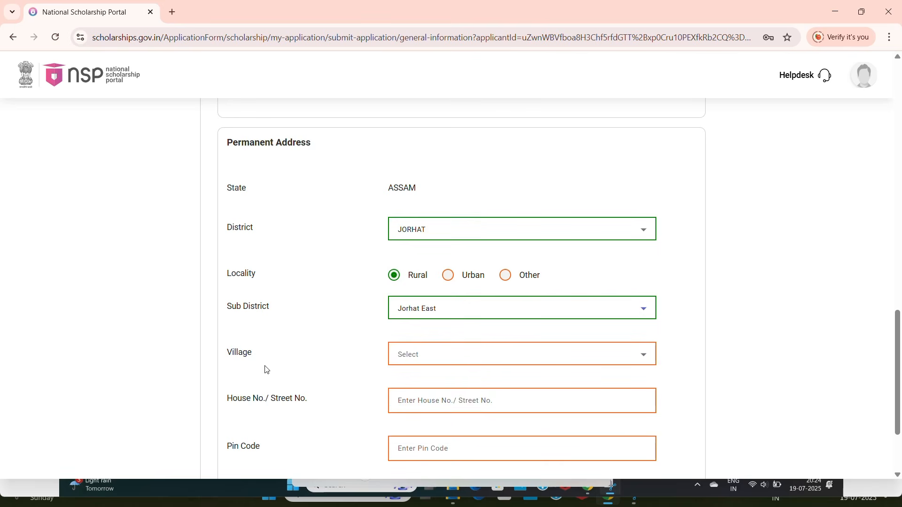
# Step: Look through the village options offered for the chosen sub-district without selecting one
pyautogui.click(489, 362)
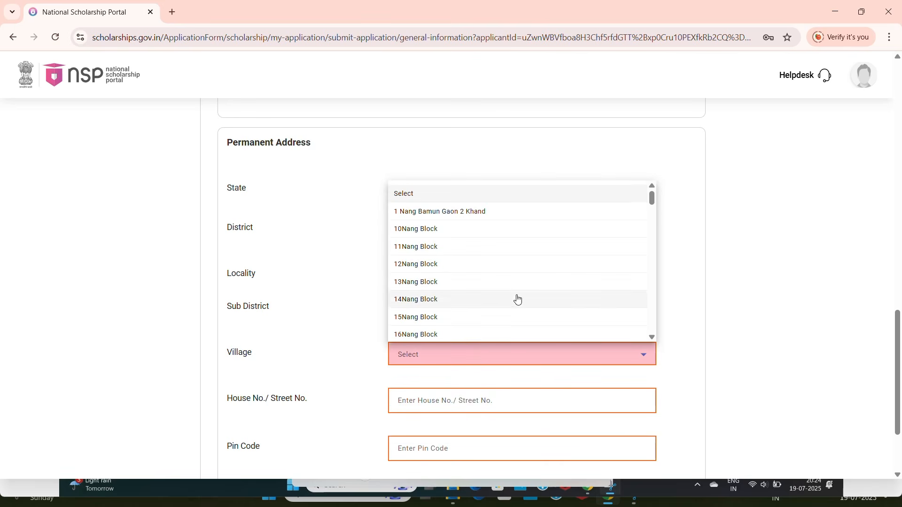
pyautogui.scroll(-3, 515, 298)
pyautogui.scroll(-10, 518, 287)
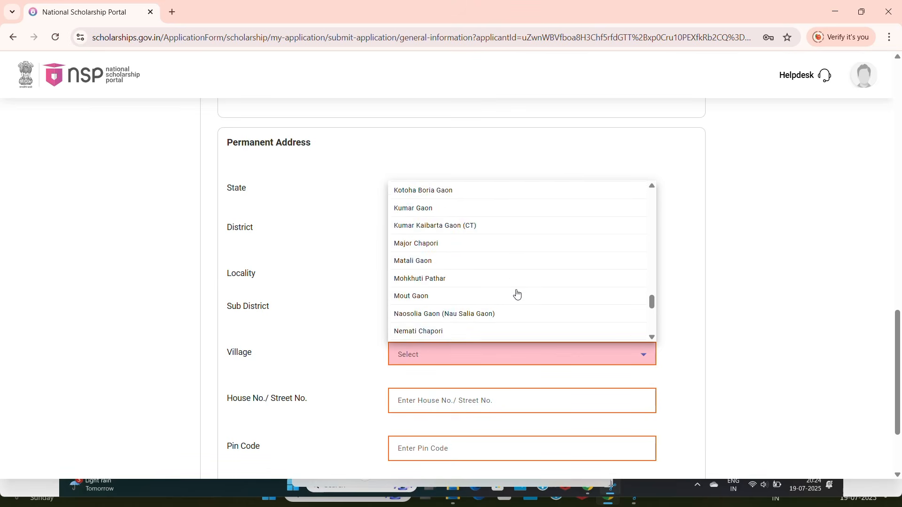
pyautogui.click(808, 270)
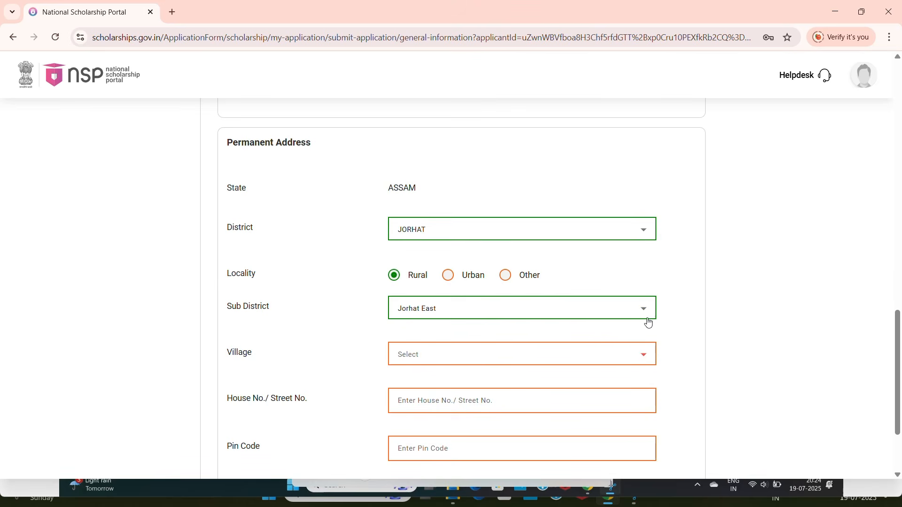
# Step: Check the permanent address entry form, leave it unfilled, and save the general information to continue to the academic details
pyautogui.scroll(-2, 599, 333)
pyautogui.click(502, 295)
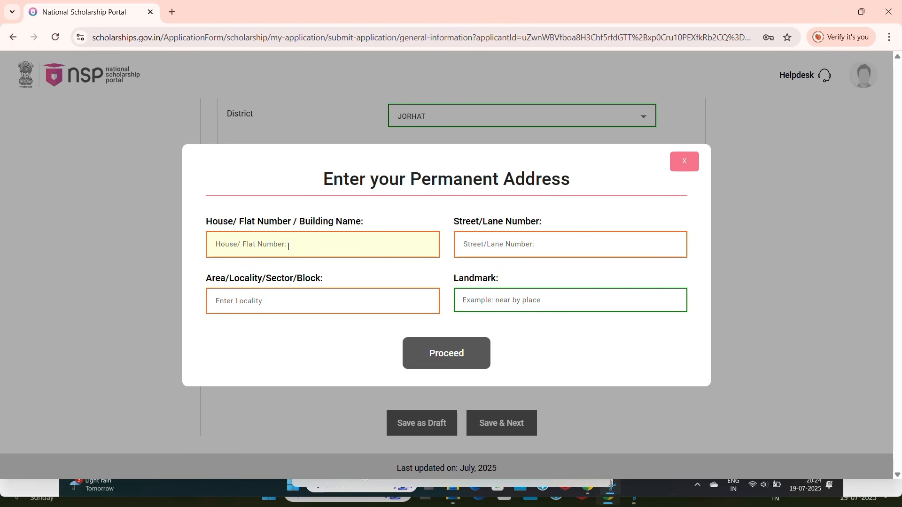
pyautogui.click(506, 248)
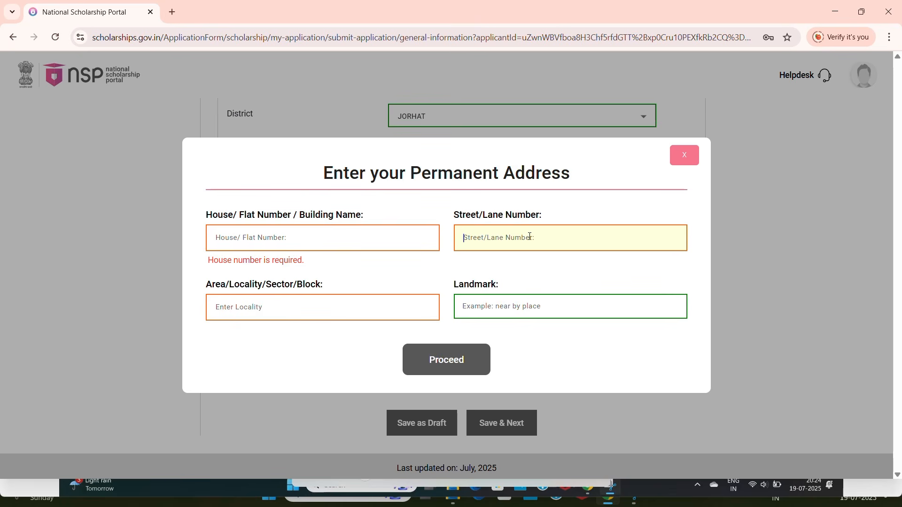
pyautogui.click(270, 301)
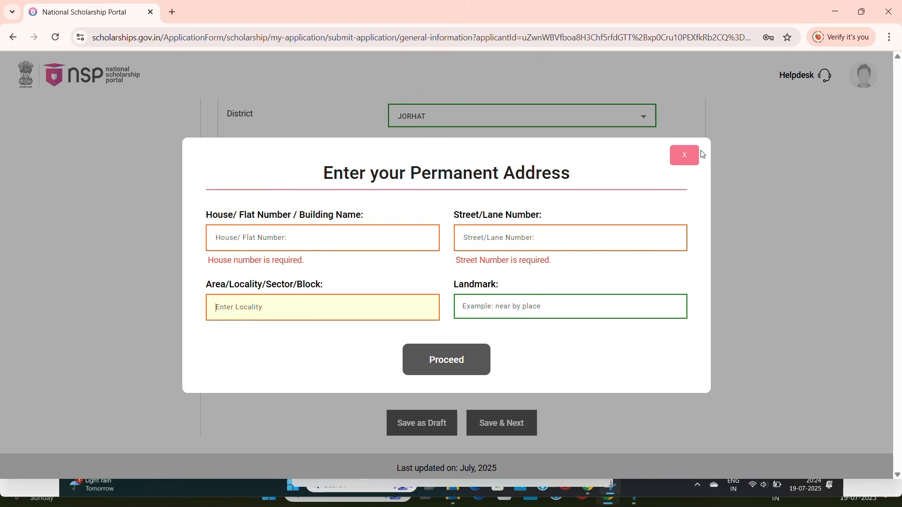
pyautogui.click(685, 154)
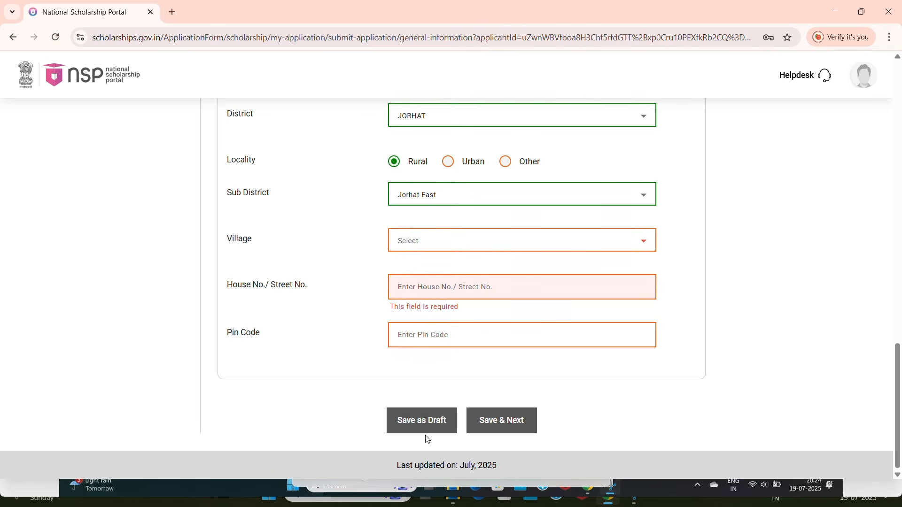
pyautogui.click(507, 413)
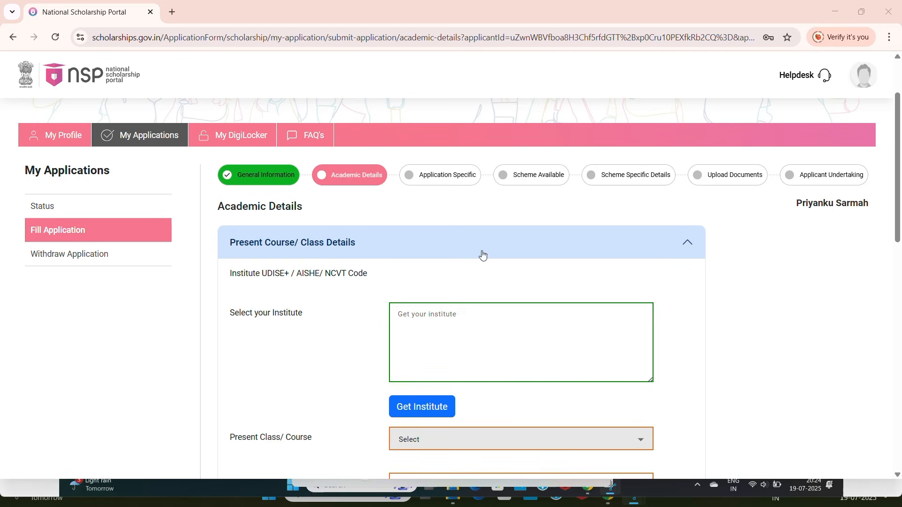
# Step: Start an institute search by name, filtered to the state ASSAM and the district JORHAT
pyautogui.click(432, 314)
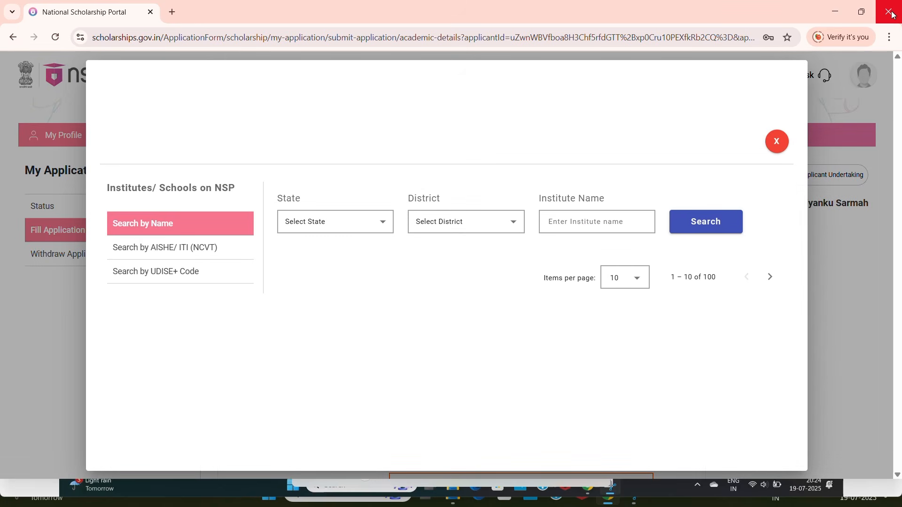
pyautogui.click(330, 235)
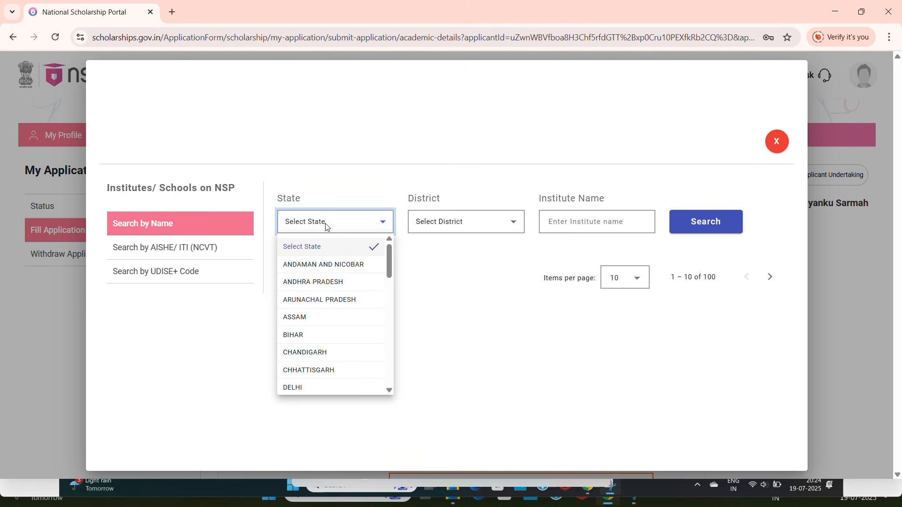
pyautogui.click(309, 321)
pyautogui.click(475, 224)
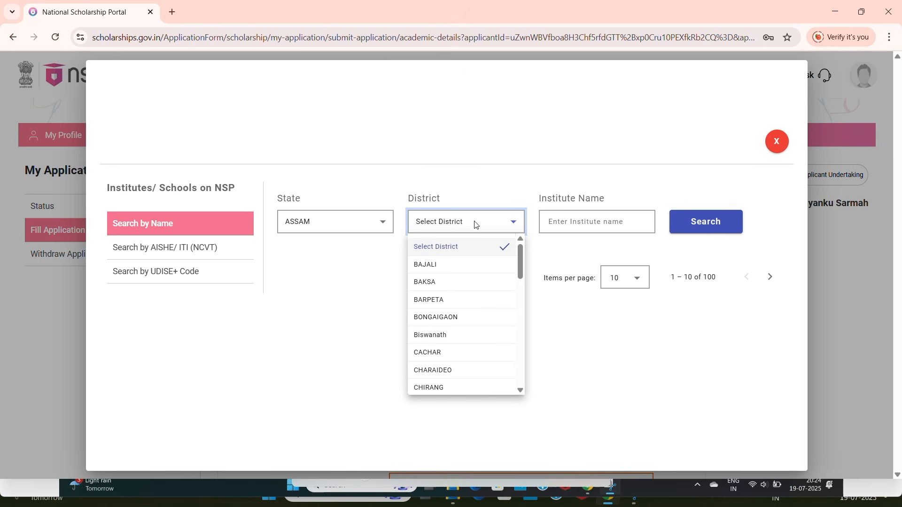
pyautogui.scroll(-3, 469, 294)
pyautogui.scroll(-2, 476, 308)
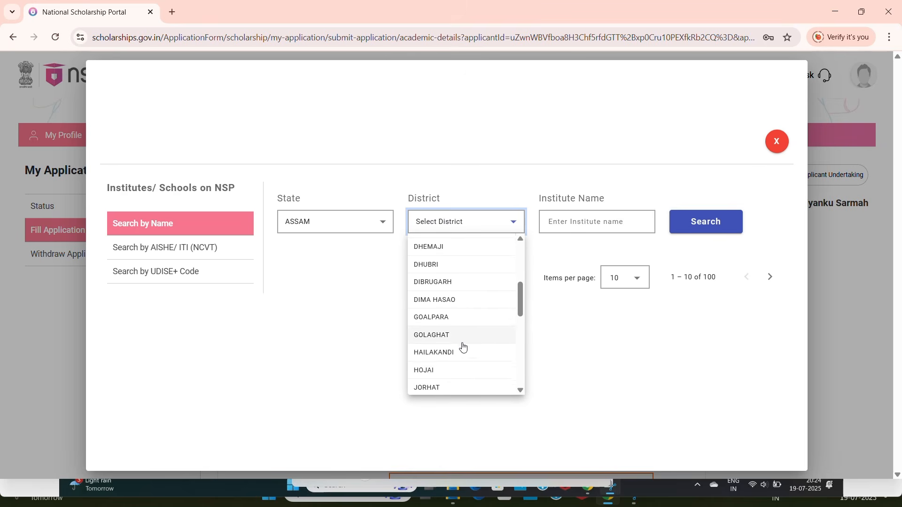
pyautogui.click(429, 387)
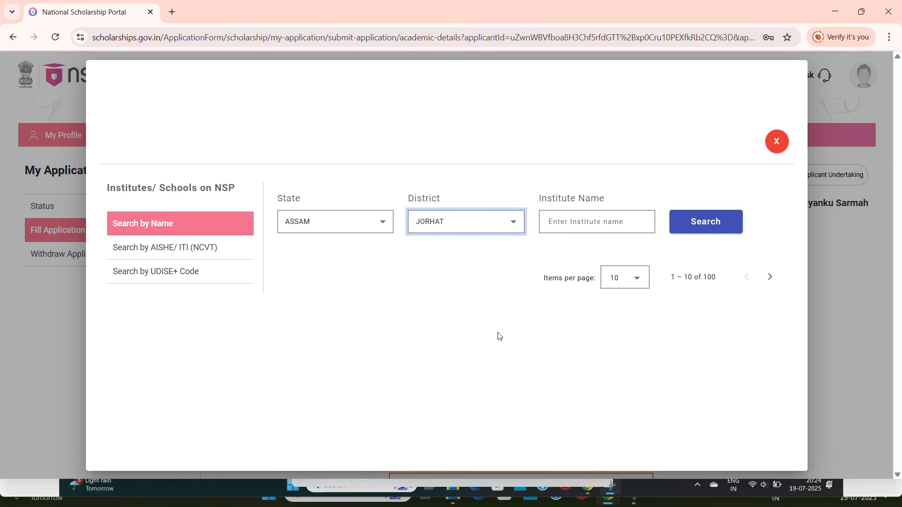
pyautogui.click(571, 222)
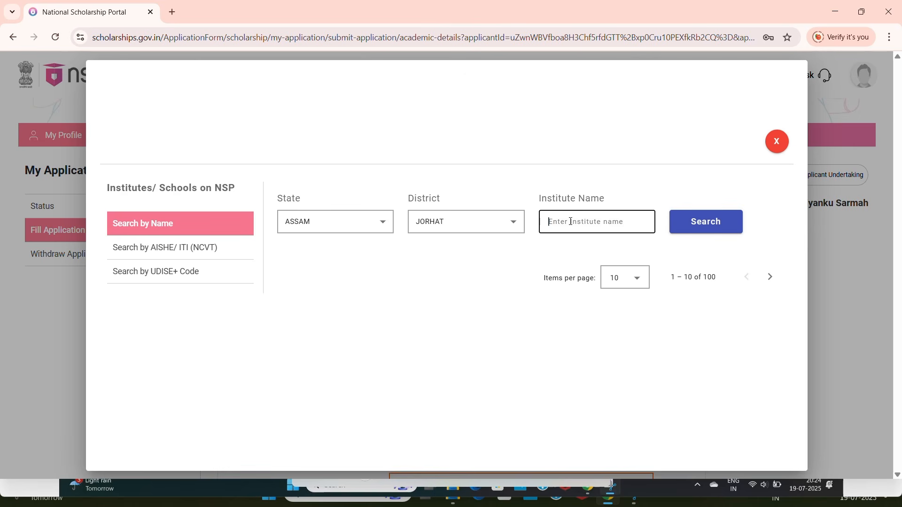
pyautogui.write('KAKOJAN COLLRG')
pyautogui.click(739, 234)
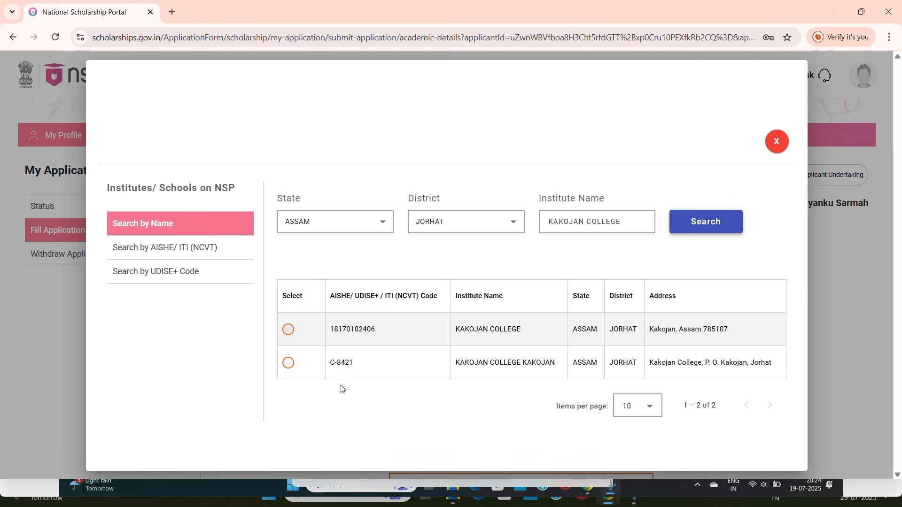
pyautogui.click(288, 329)
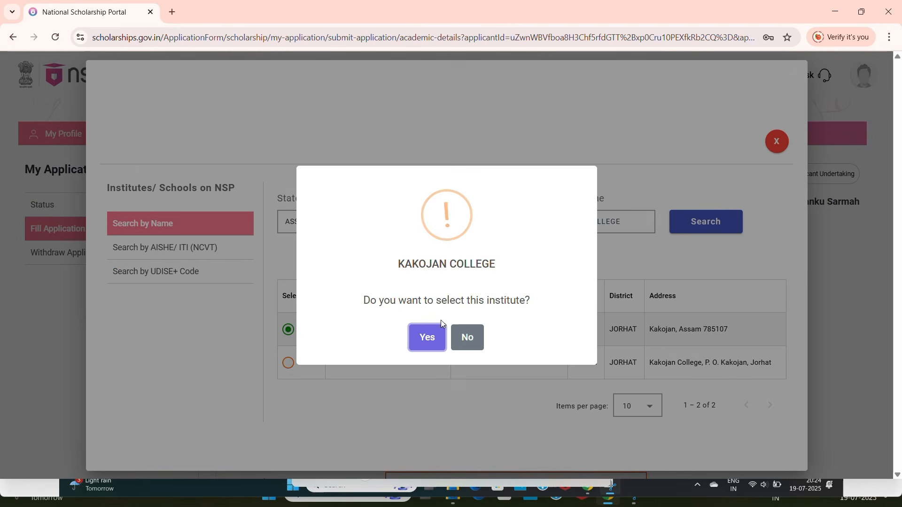
pyautogui.click(425, 339)
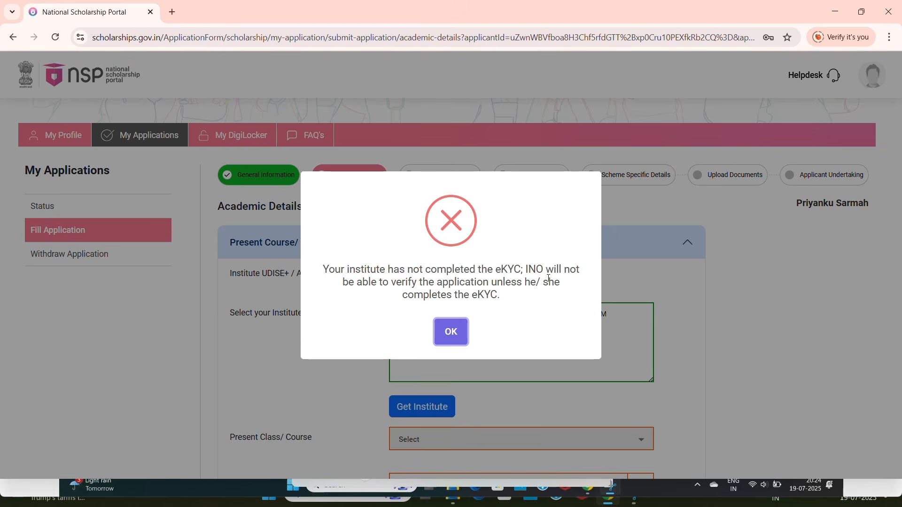
pyautogui.click(452, 331)
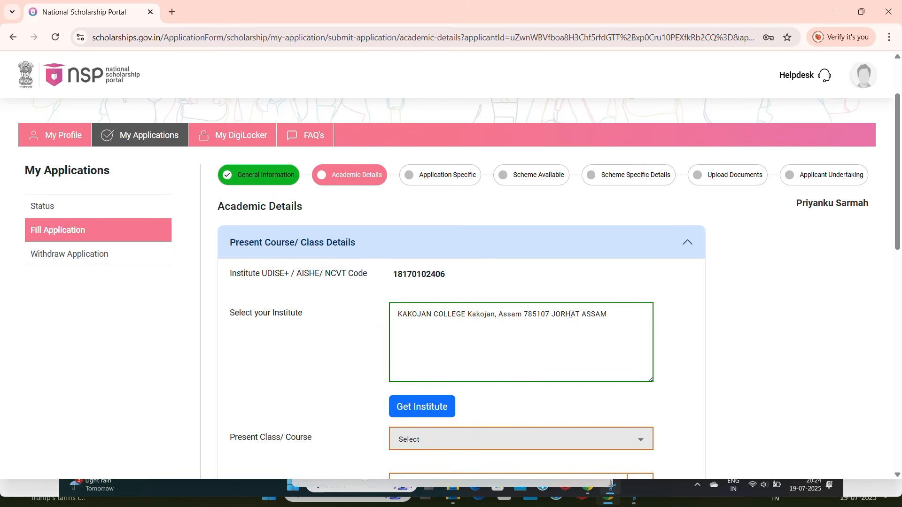
pyautogui.click(606, 314)
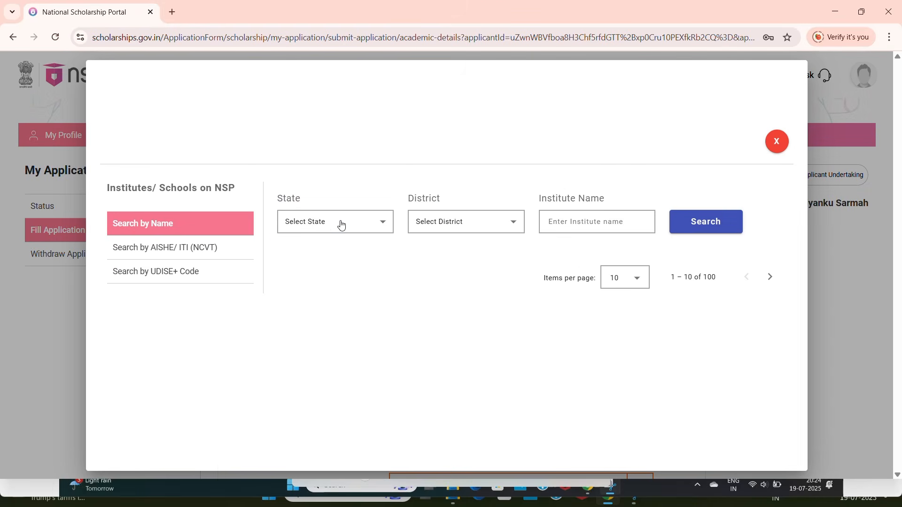
pyautogui.click(334, 225)
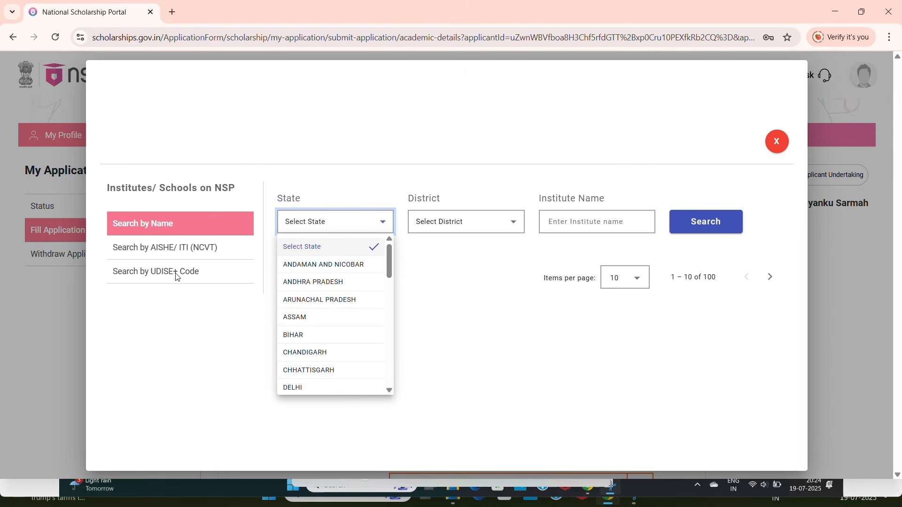
pyautogui.click(509, 312)
pyautogui.click(777, 141)
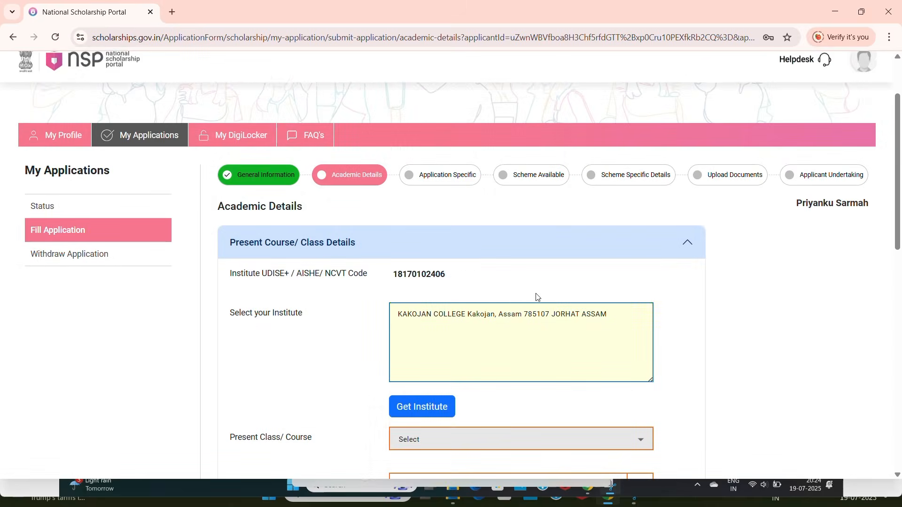
# Step: Examine the present class/course options offered for the selected institute
pyautogui.scroll(-3, 531, 299)
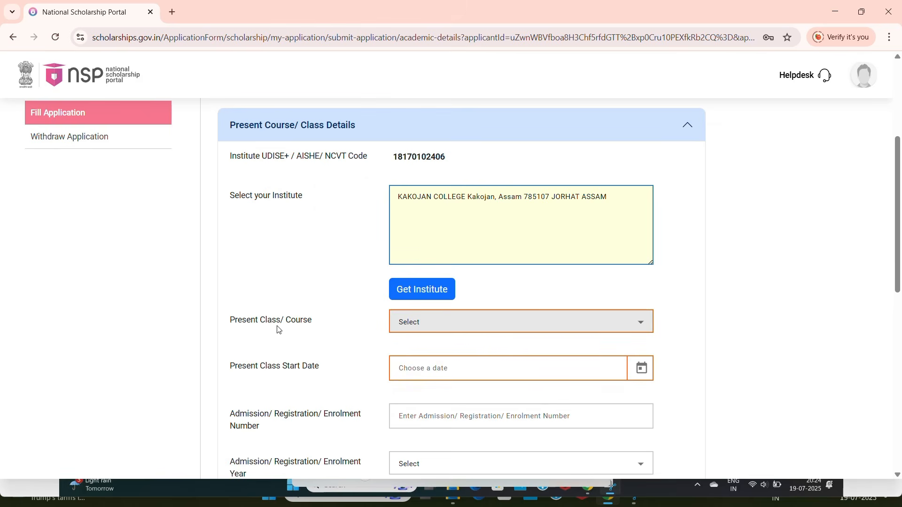
pyautogui.click(436, 319)
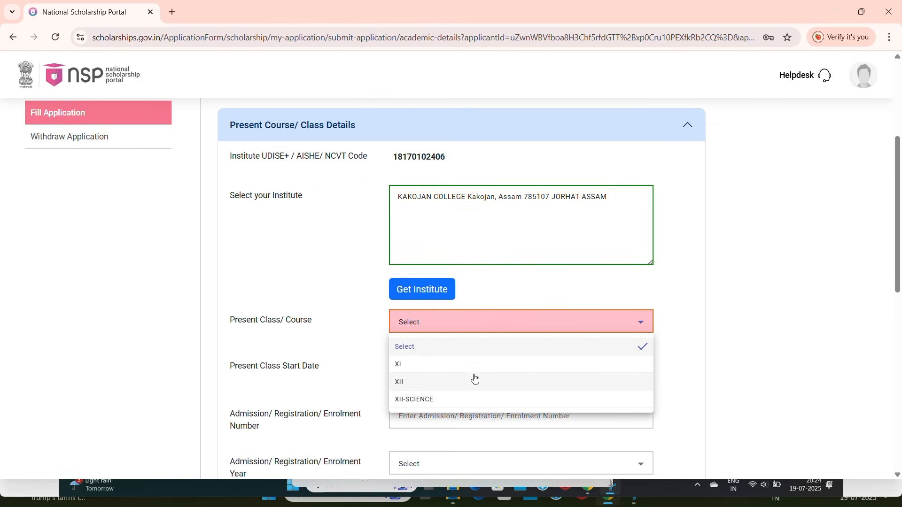
pyautogui.scroll(-3, 475, 376)
pyautogui.scroll(3, 477, 372)
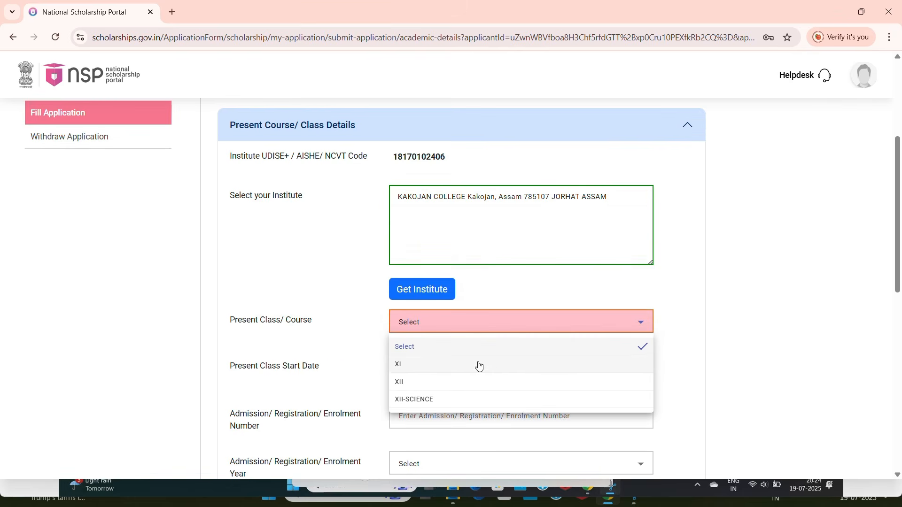
# Step: Reopen the institute search and filter it to the state ASSAM and the district JORHAT
pyautogui.click(632, 198)
pyautogui.click(629, 199)
pyautogui.click(329, 223)
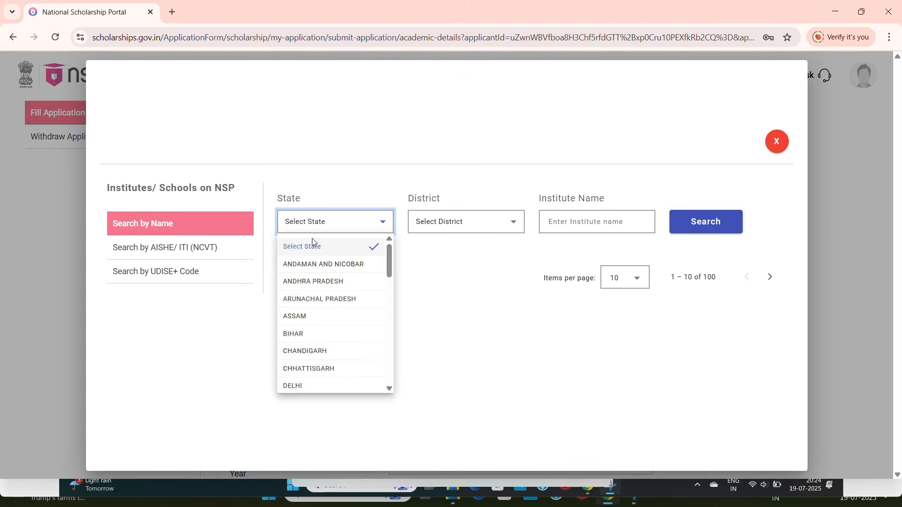
pyautogui.click(298, 324)
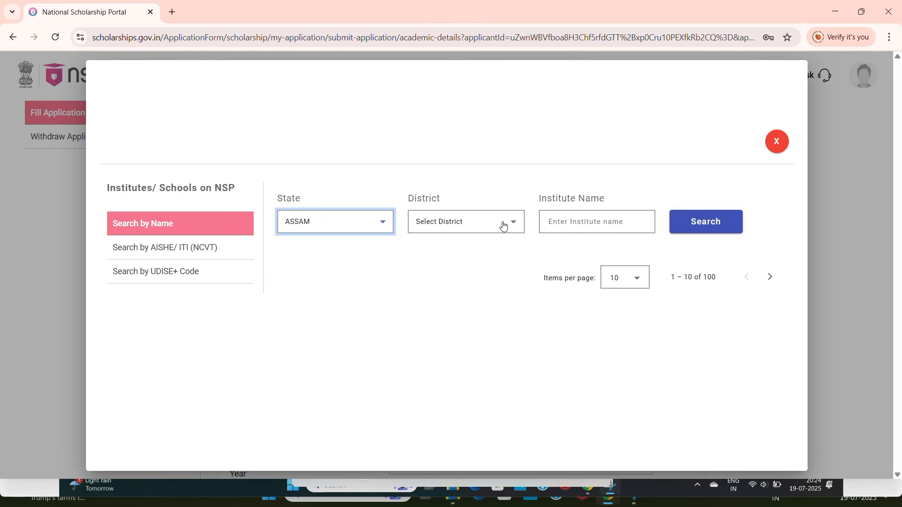
pyautogui.click(503, 224)
pyautogui.scroll(-5, 432, 375)
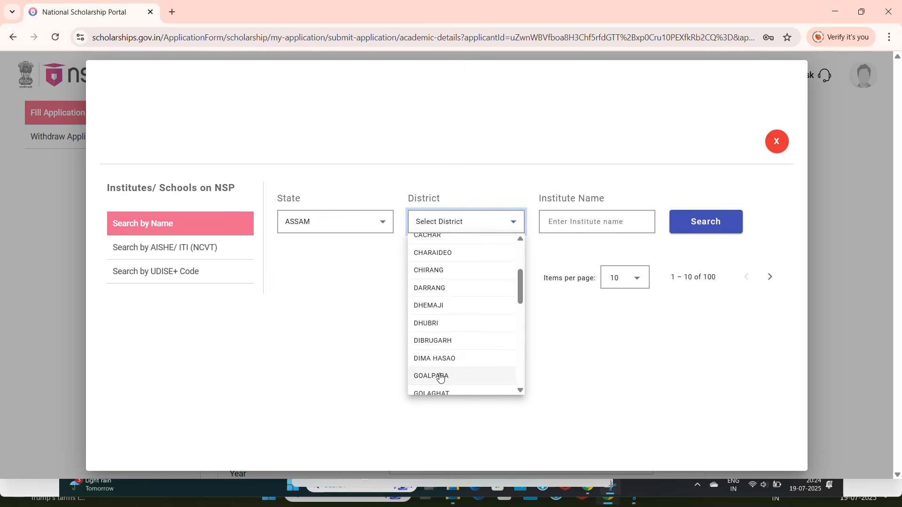
pyautogui.click(445, 389)
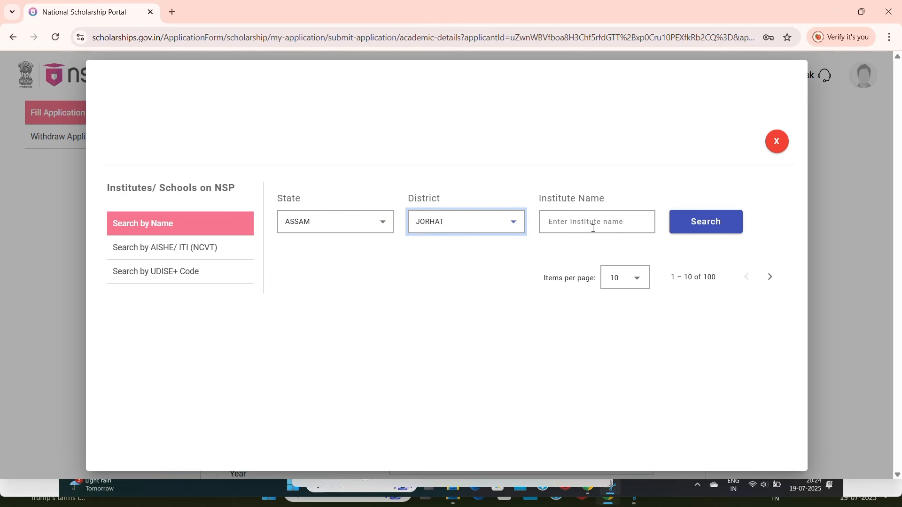
# Step: Search the filtered institutes for the name KAKOJAN COLLEGE
pyautogui.click(638, 216)
pyautogui.write('K')
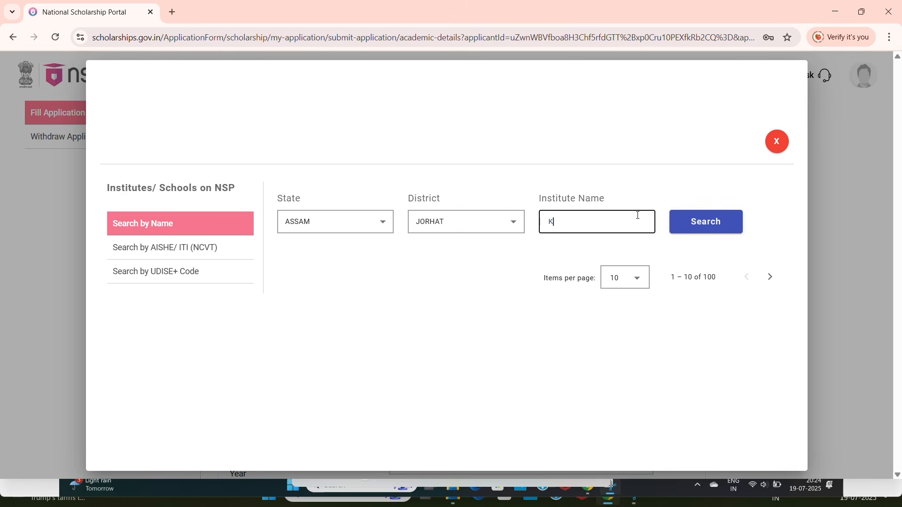
pyautogui.write('AKOJAN COLLEGE')
pyautogui.click(731, 227)
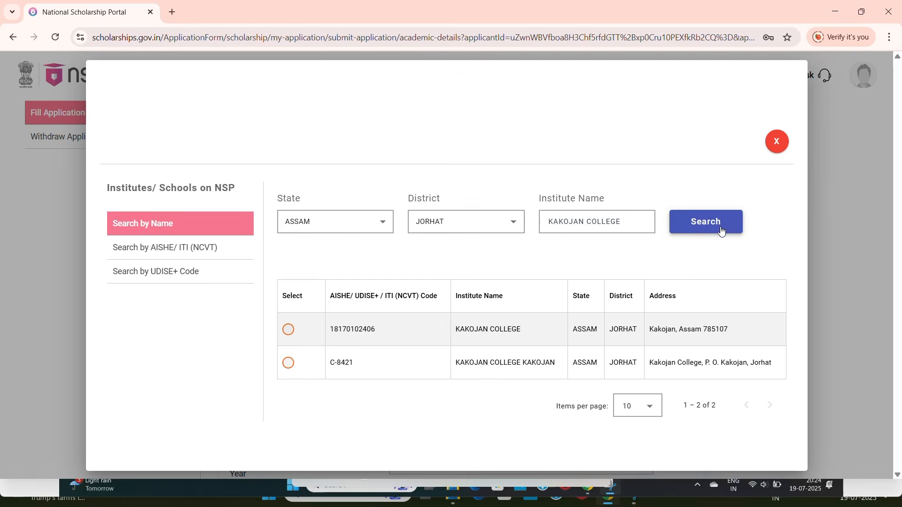
# Step: Compare the two Kakojan entries and confirm KAKOJAN COLLEGE KAKOJAN with code C-8421 as the institute
pyautogui.click(288, 365)
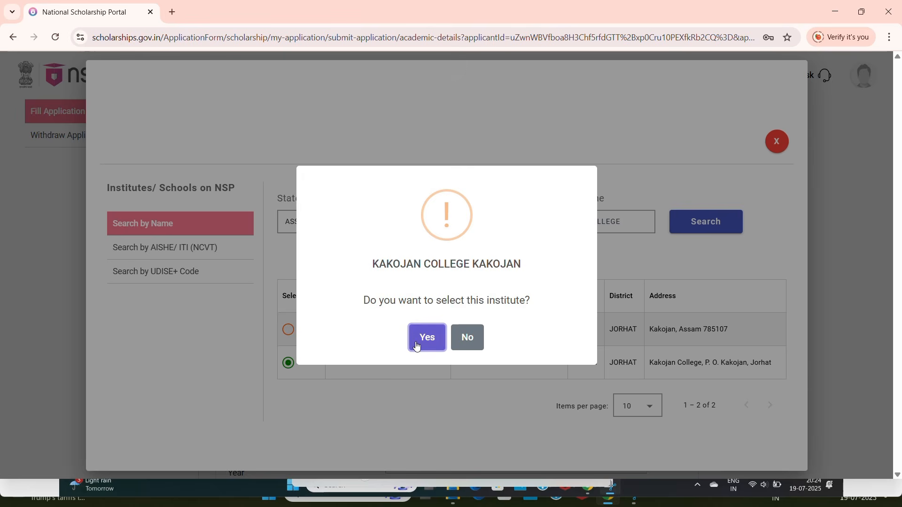
pyautogui.click(466, 346)
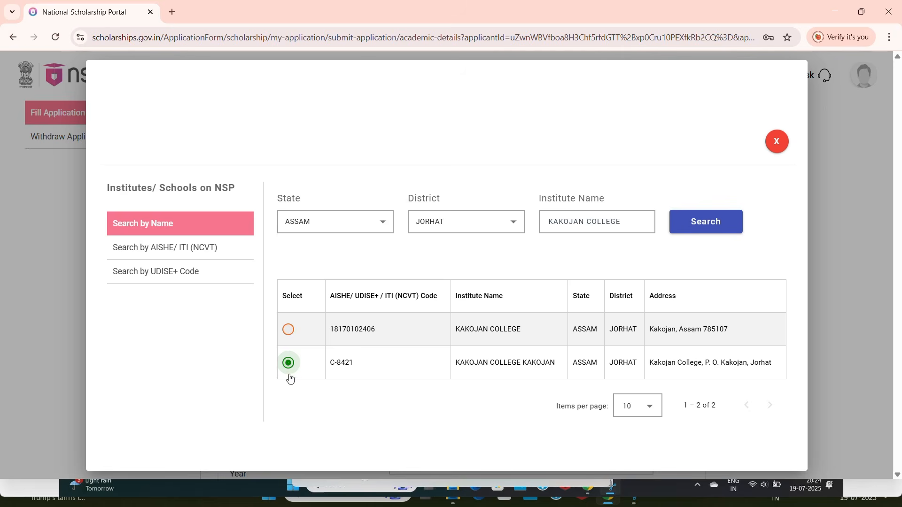
pyautogui.click(289, 330)
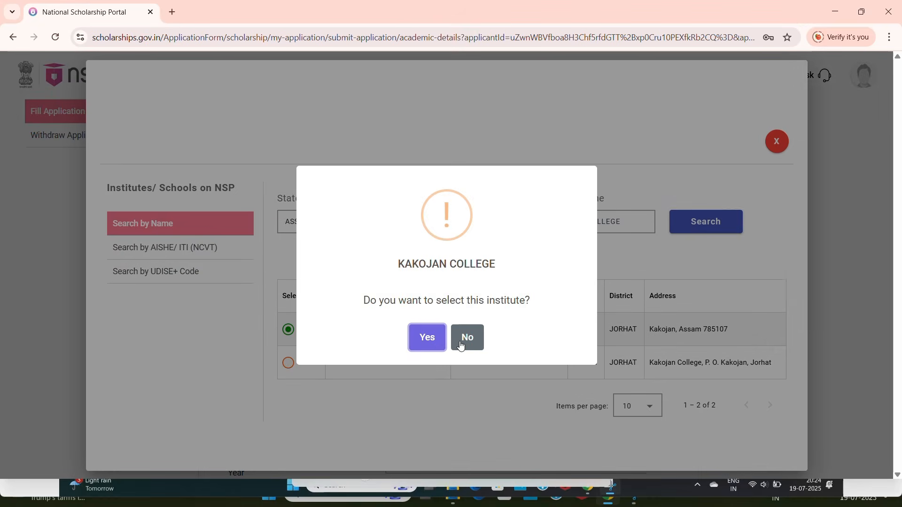
pyautogui.click(459, 345)
pyautogui.click(288, 363)
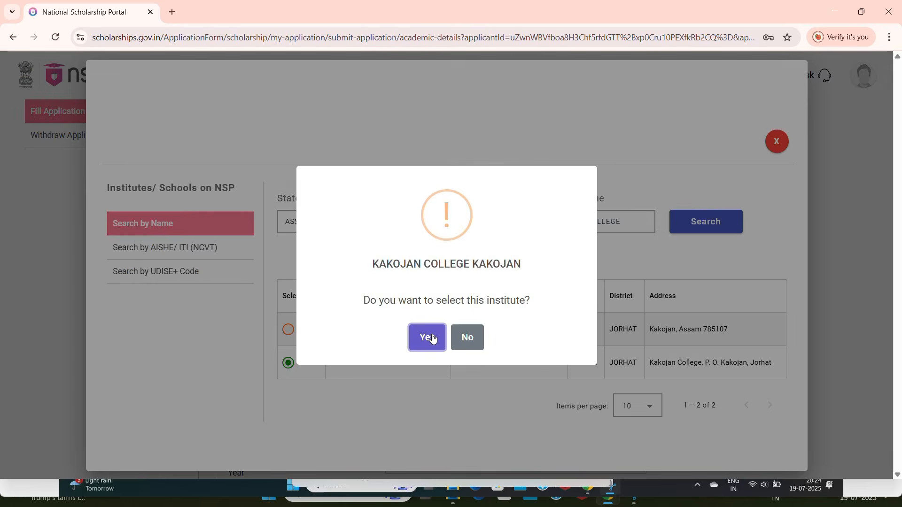
pyautogui.click(433, 339)
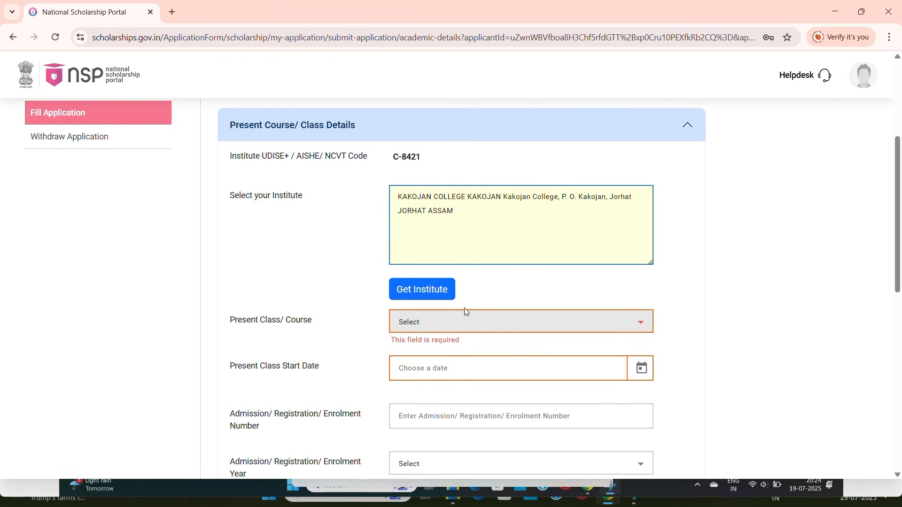
# Step: Set the present class/course to the 3-year BACHELOR OF SCIENCE[ BACHOLAR OF SCIENCE ]
pyautogui.click(435, 323)
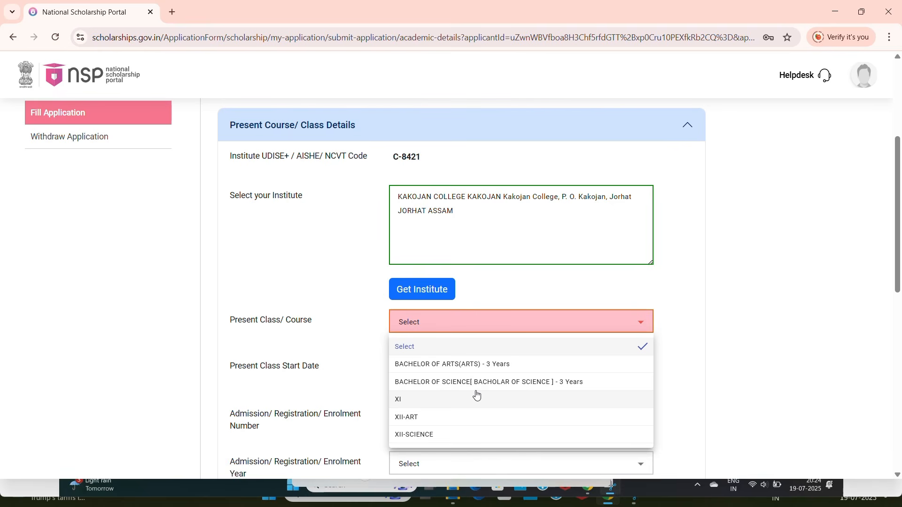
pyautogui.click(554, 382)
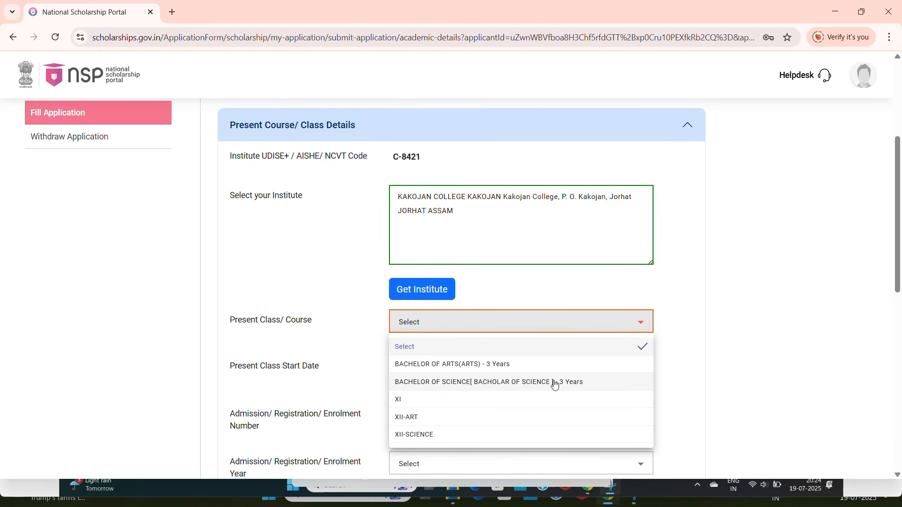
pyautogui.scroll(-2, 570, 324)
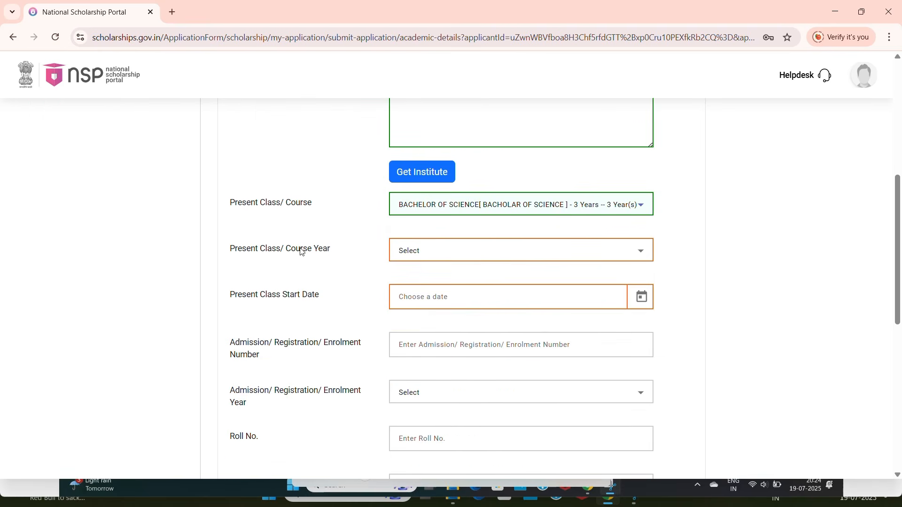
# Step: Set the present class/course year to 1 and the present class start date to 30/06/2025
pyautogui.click(418, 250)
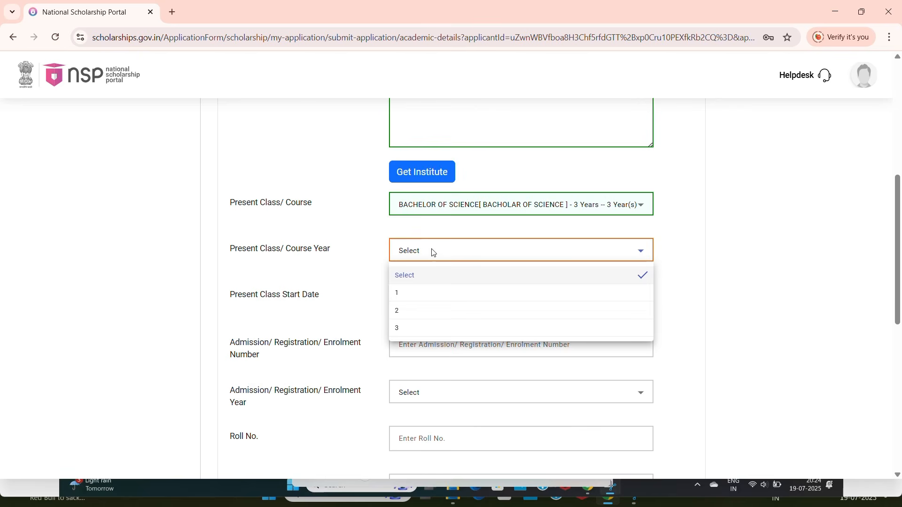
pyautogui.click(409, 298)
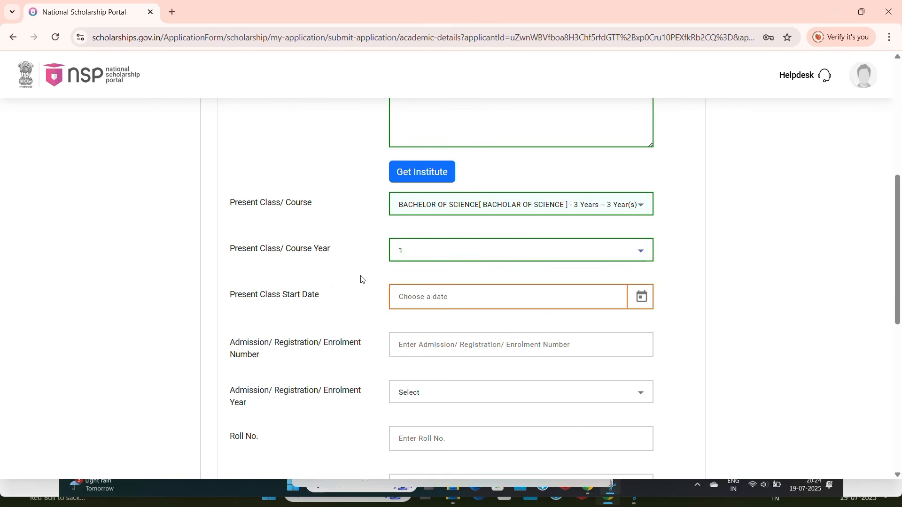
pyautogui.click(436, 300)
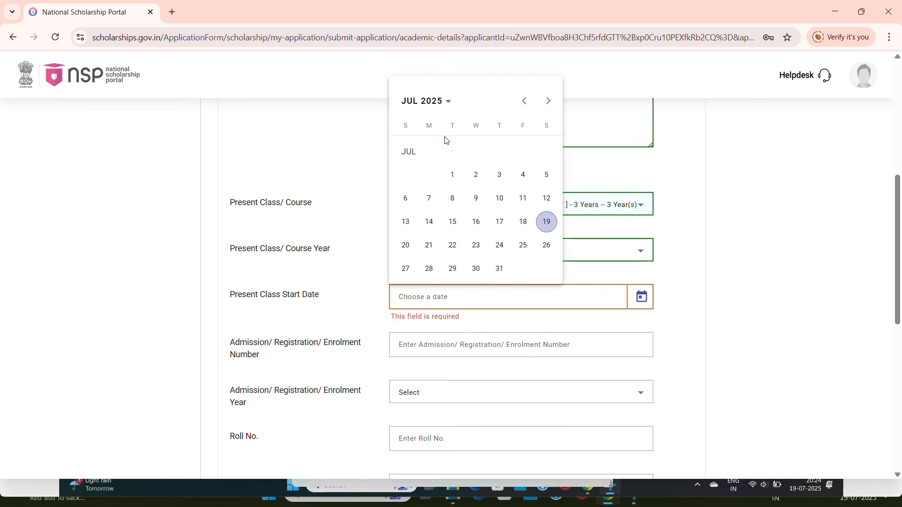
pyautogui.click(428, 104)
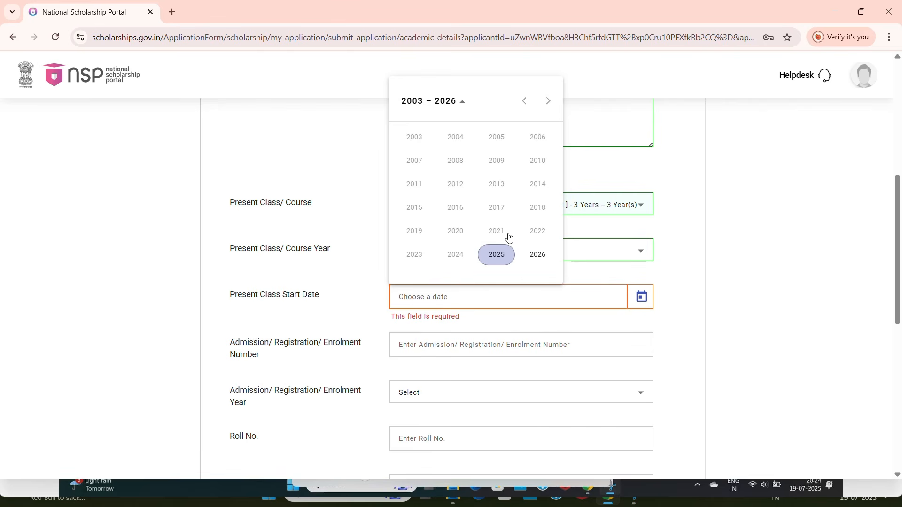
pyautogui.click(503, 258)
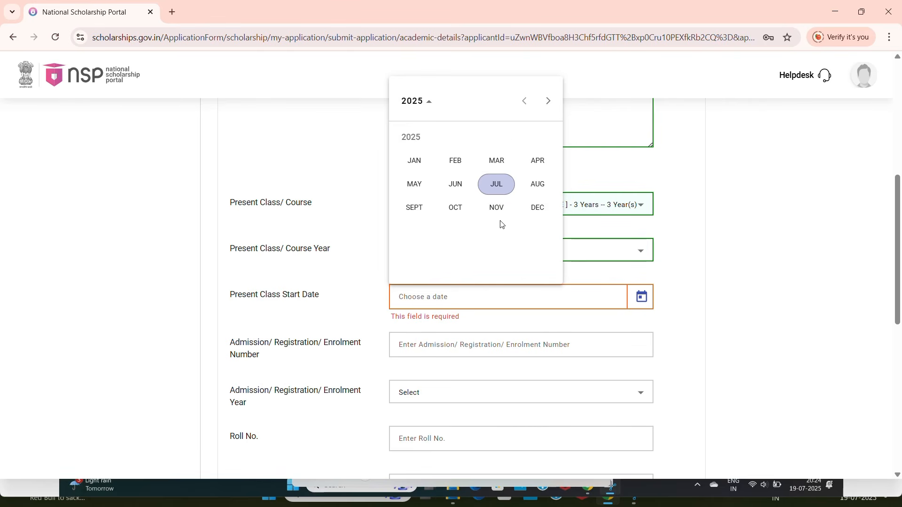
pyautogui.click(462, 186)
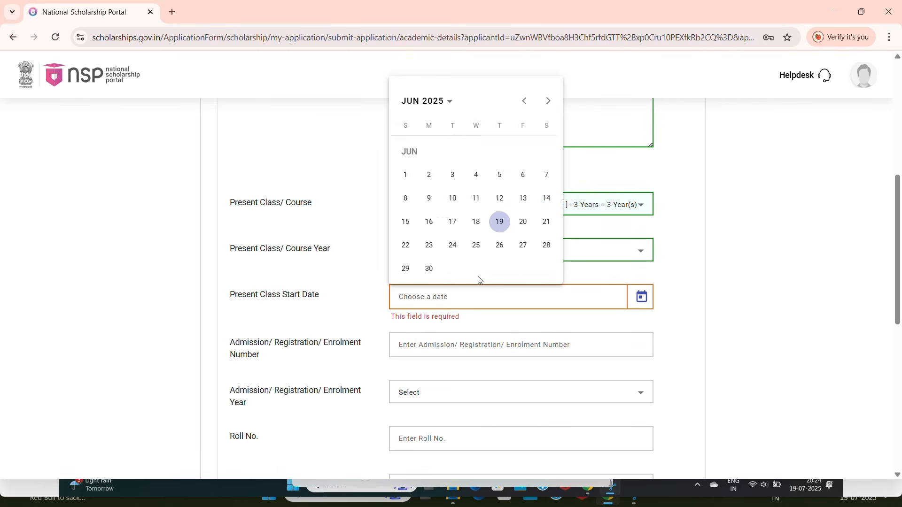
pyautogui.click(429, 271)
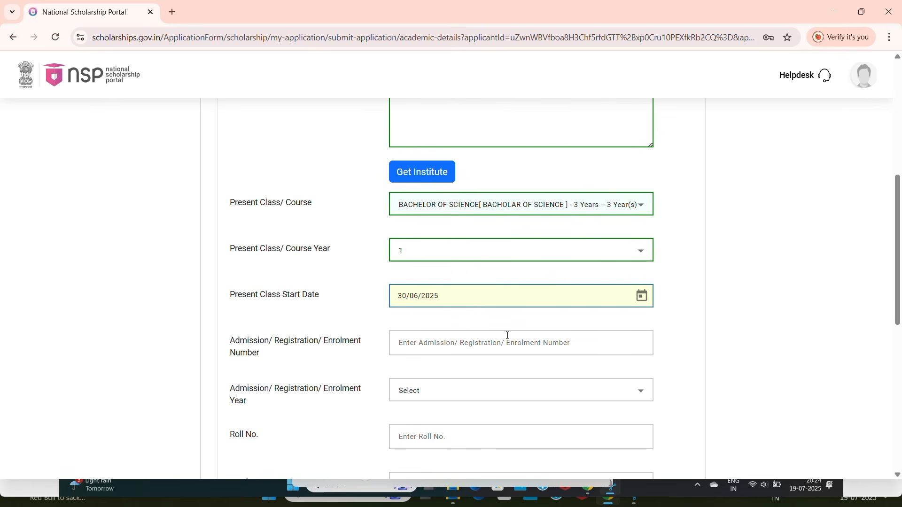
# Step: Set the admission/registration/enrolment year to 2025
pyautogui.scroll(-1, 499, 338)
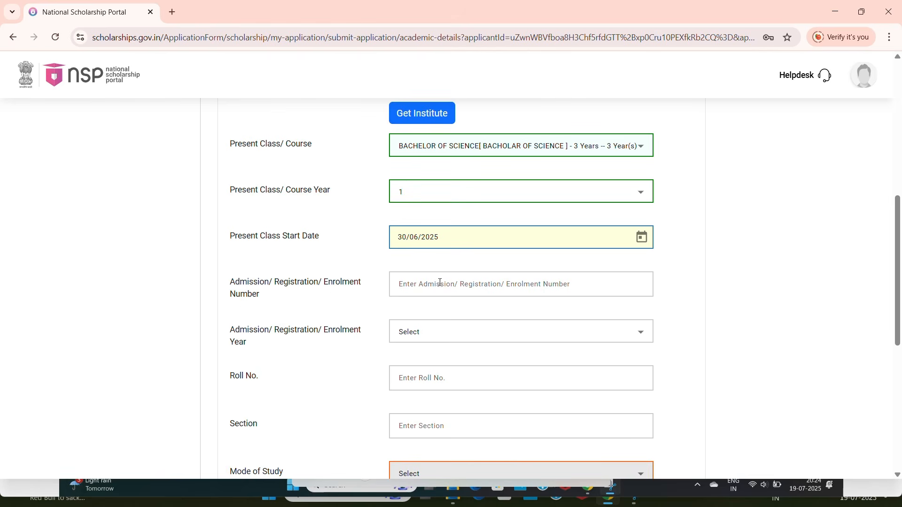
pyautogui.scroll(-3, 564, 272)
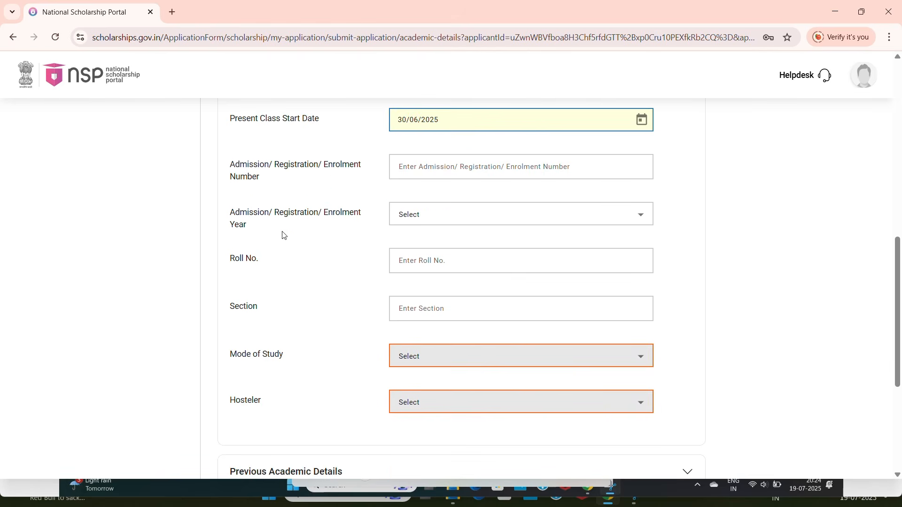
pyautogui.click(437, 224)
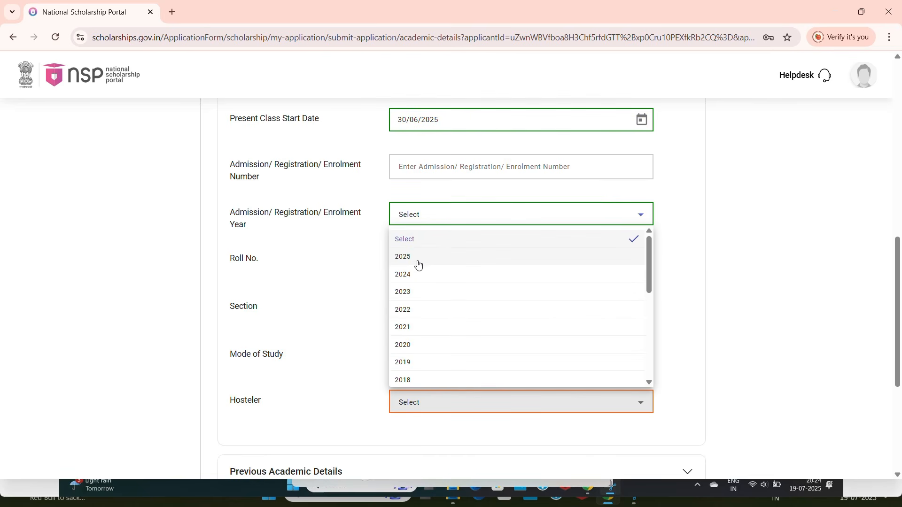
pyautogui.click(417, 261)
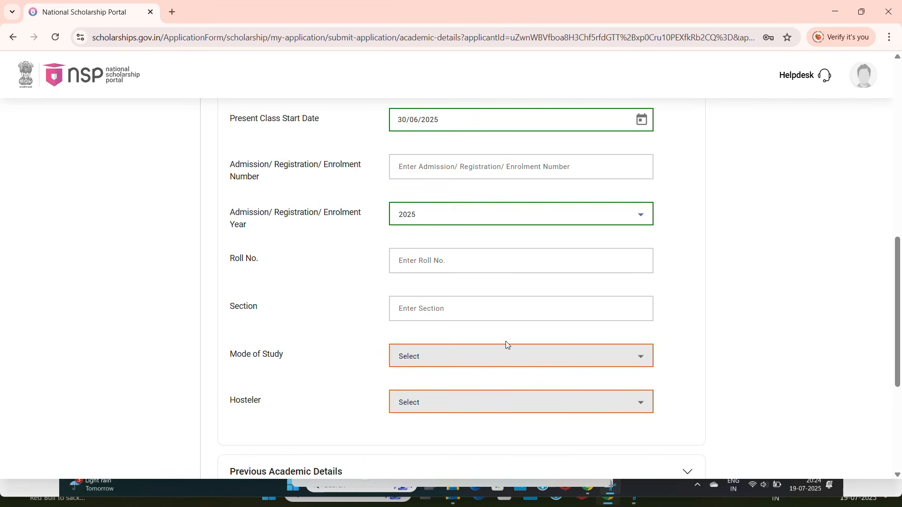
# Step: Set the mode of study to Regular/Full Time and Hosteler to No
pyautogui.click(493, 361)
pyautogui.click(447, 402)
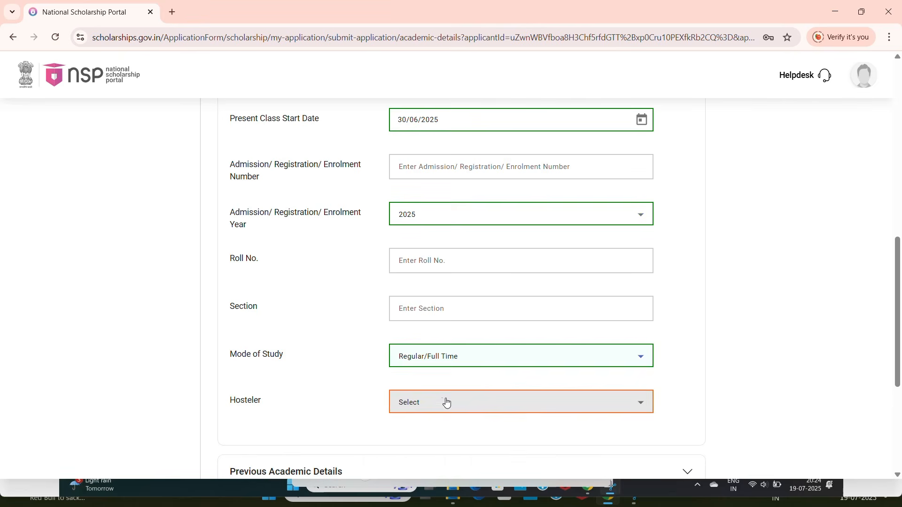
pyautogui.click(473, 403)
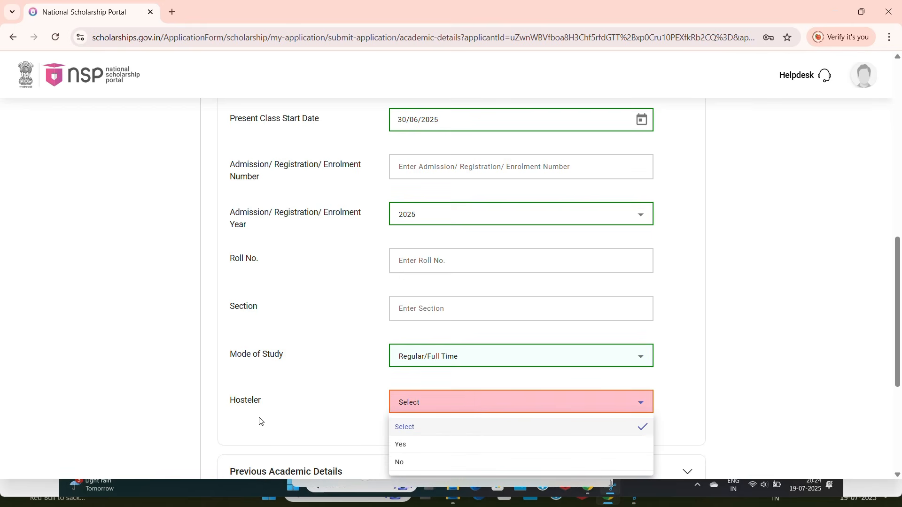
pyautogui.click(414, 462)
# Step: Expand Previous Academic Details and choose ASSAM HIGHER SECONDARY EDUCATION COUNCIL as the previous board/university
pyautogui.scroll(-1, 482, 393)
pyautogui.scroll(-3, 482, 393)
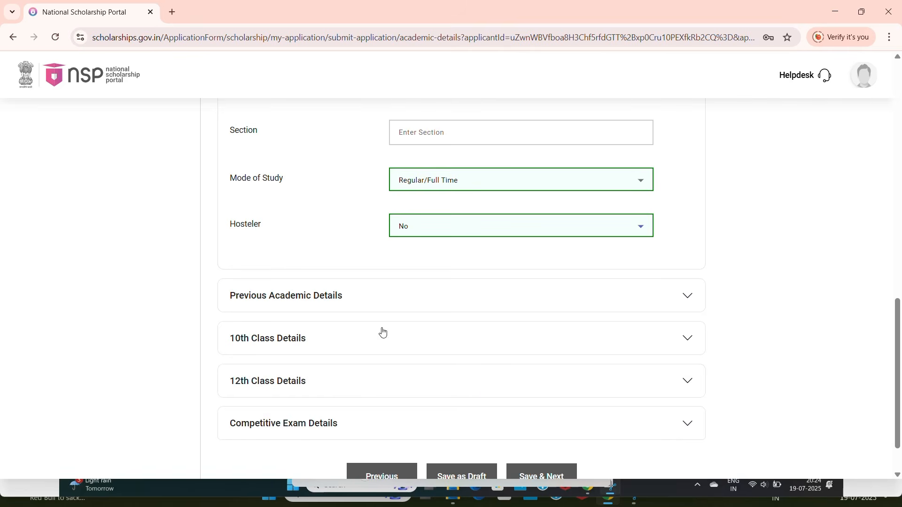
pyautogui.scroll(2, 562, 294)
pyautogui.scroll(-3, 562, 294)
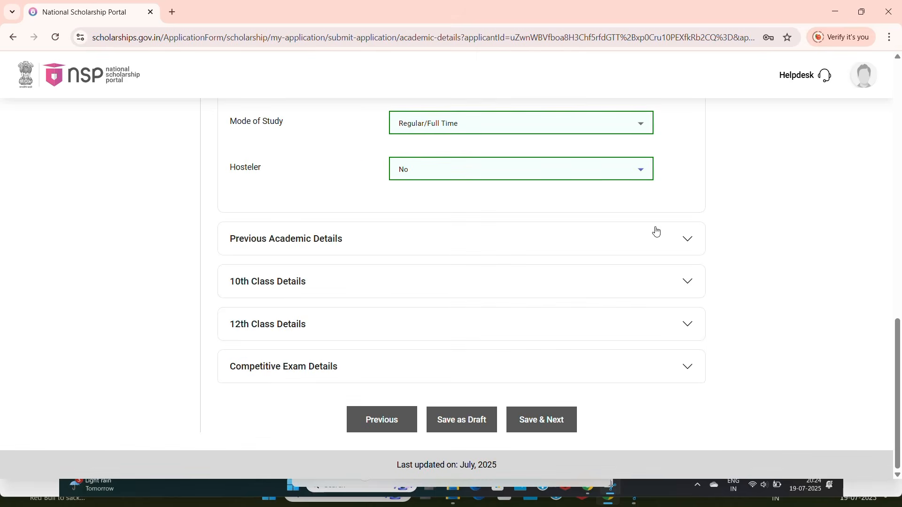
pyautogui.click(693, 248)
pyautogui.scroll(-1, 601, 268)
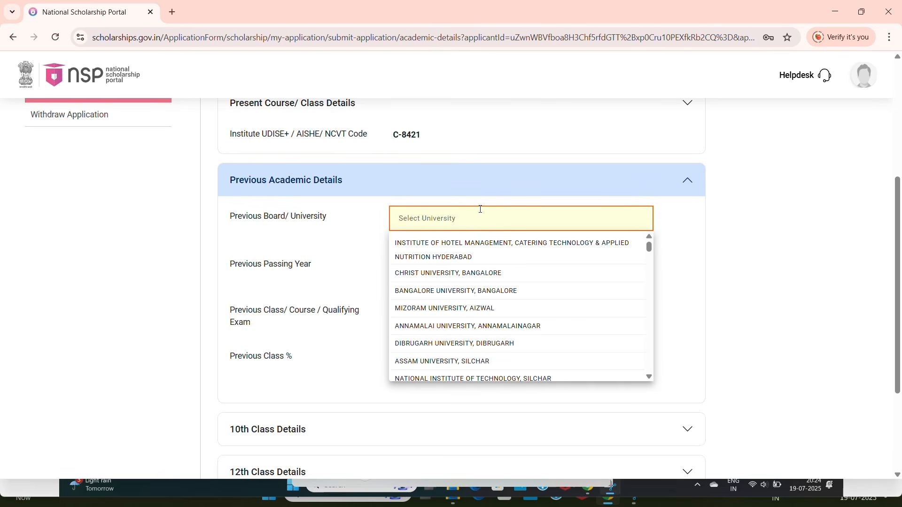
pyautogui.write('a')
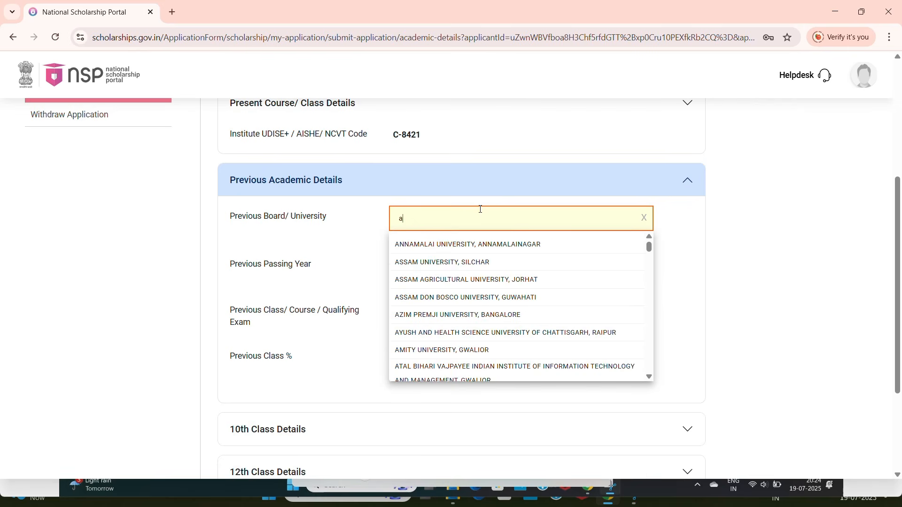
pyautogui.write('ssam')
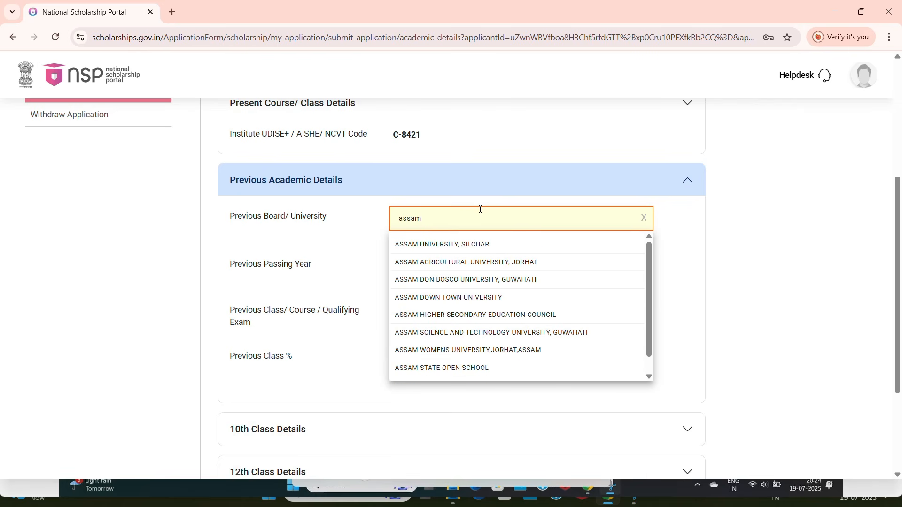
pyautogui.write(' h')
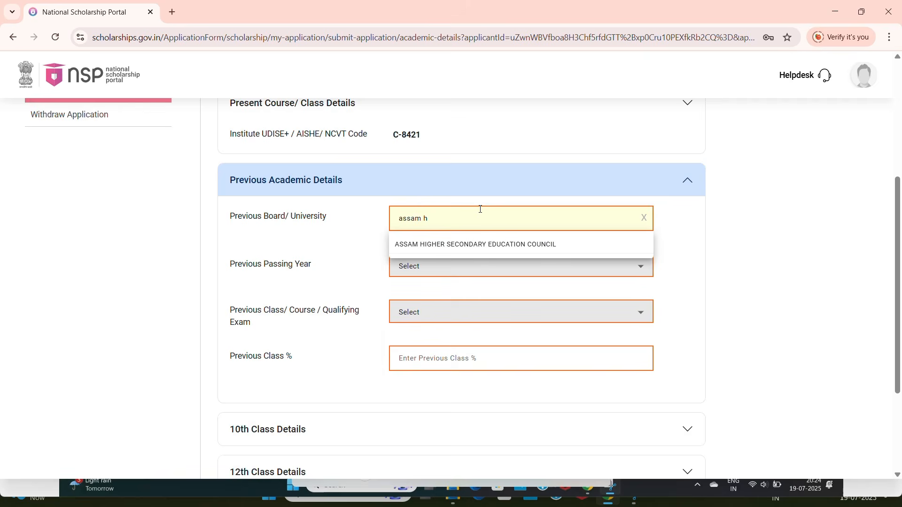
pyautogui.click(487, 246)
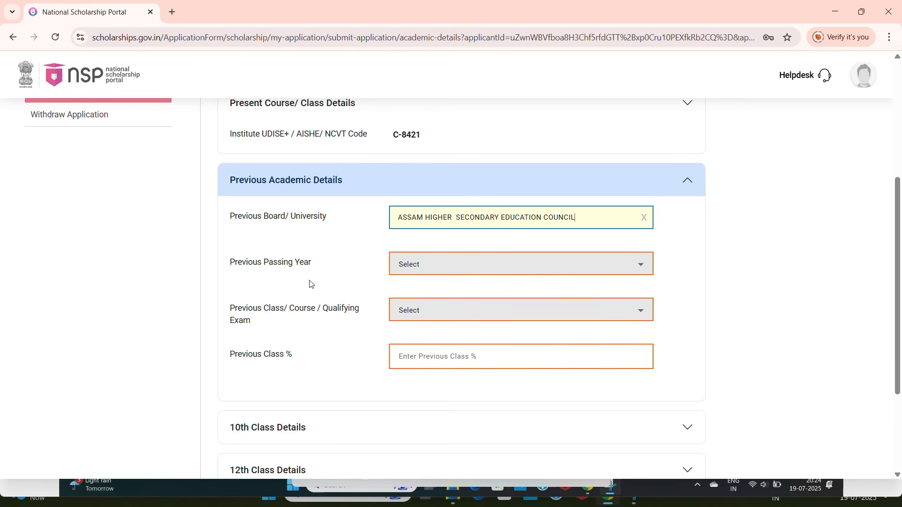
# Step: Set the previous passing year to 2025 and the previous qualifying exam to HSC/Intermediate [12th]/Equivalent
pyautogui.click(466, 274)
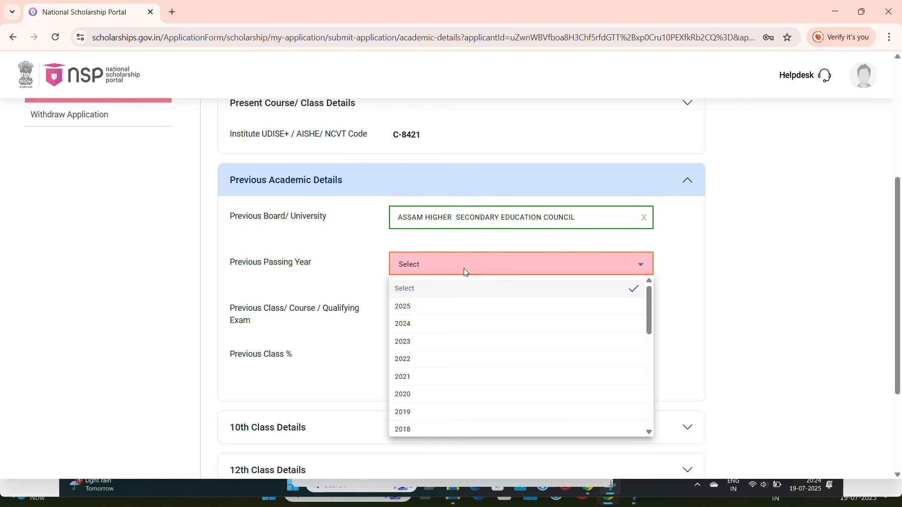
pyautogui.click(424, 310)
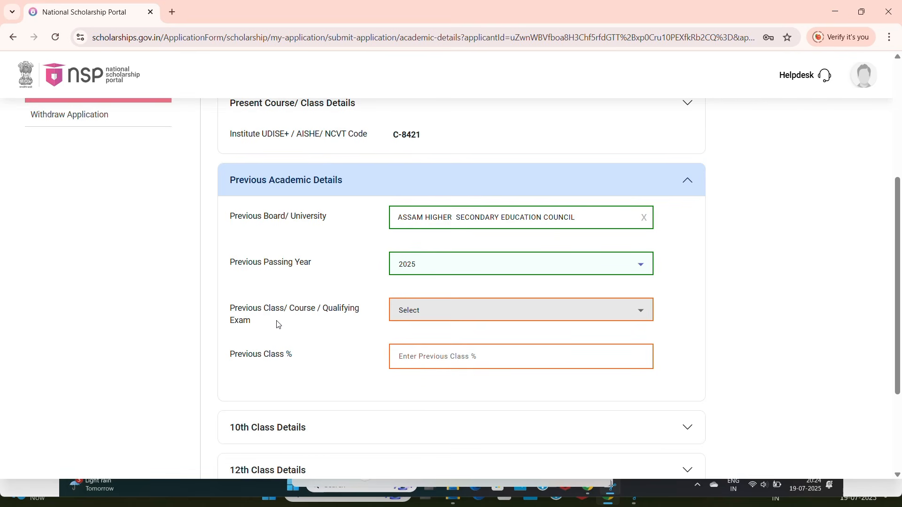
pyautogui.click(441, 312)
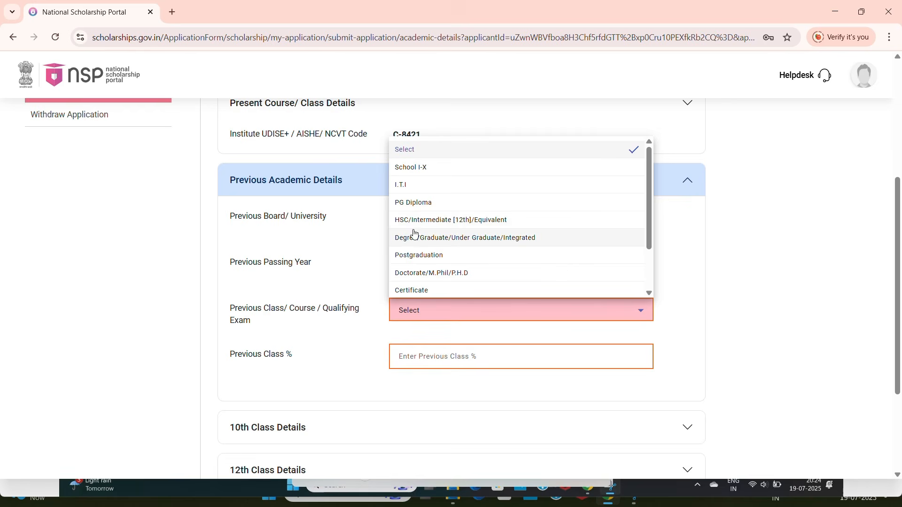
pyautogui.click(466, 222)
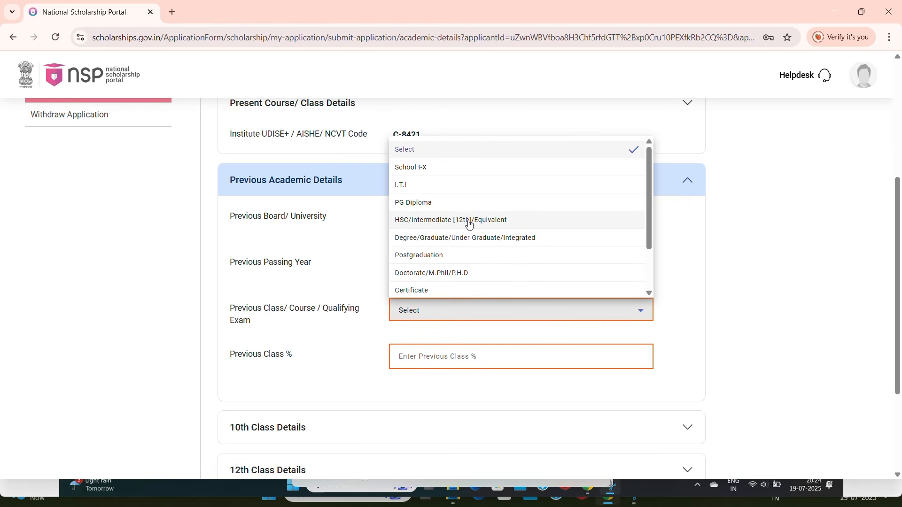
# Step: Enter 85 as the previous class percentage
pyautogui.scroll(-1, 493, 324)
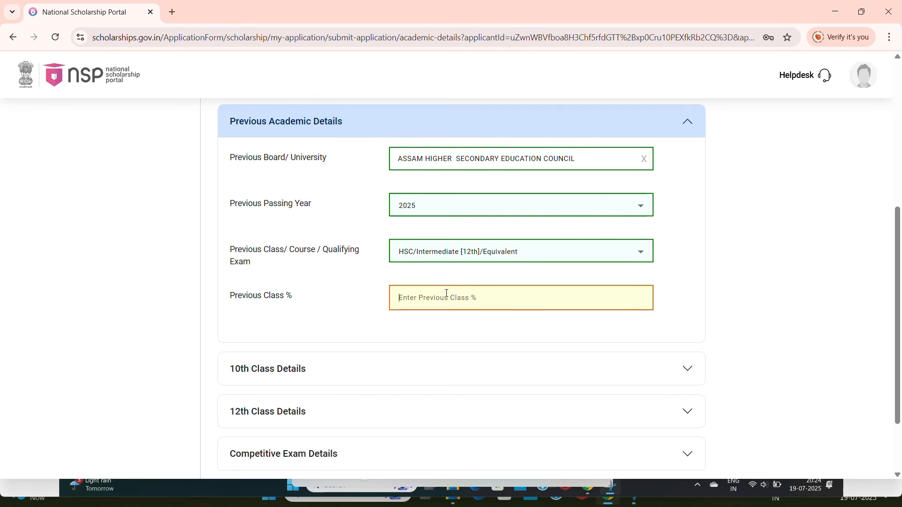
pyautogui.write('85')
pyautogui.click(792, 258)
# Step: Expand 10th Class Details and choose BOARD OF SECONDARY EDUCATION, ASSAM as the board name
pyautogui.scroll(-2, 582, 295)
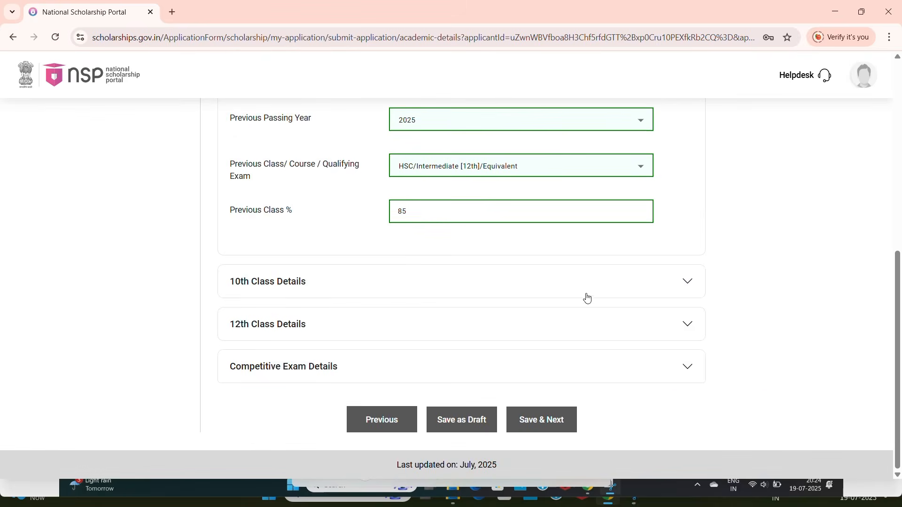
pyautogui.click(683, 282)
pyautogui.scroll(1, 459, 241)
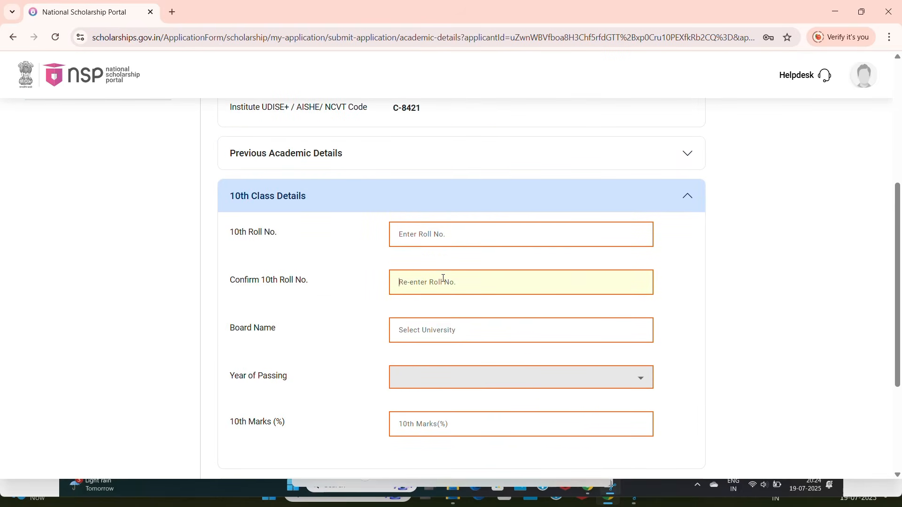
pyautogui.click(445, 329)
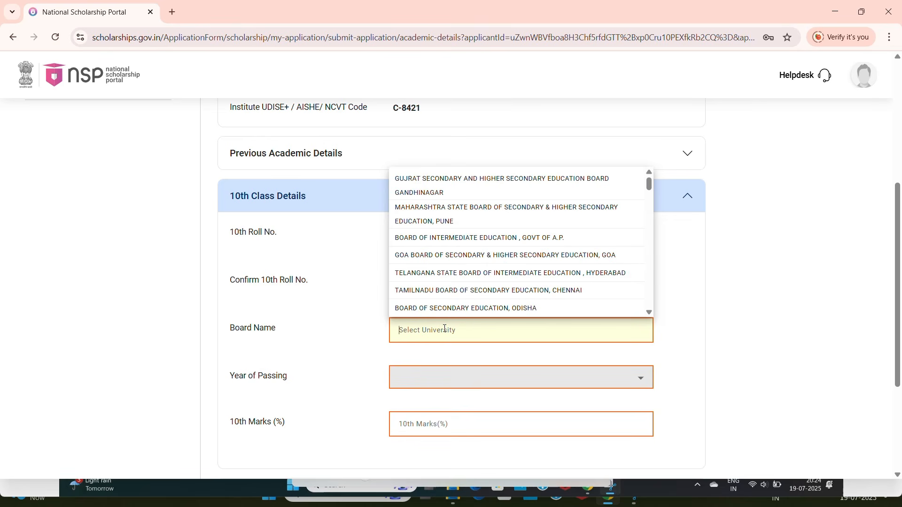
pyautogui.write('bo')
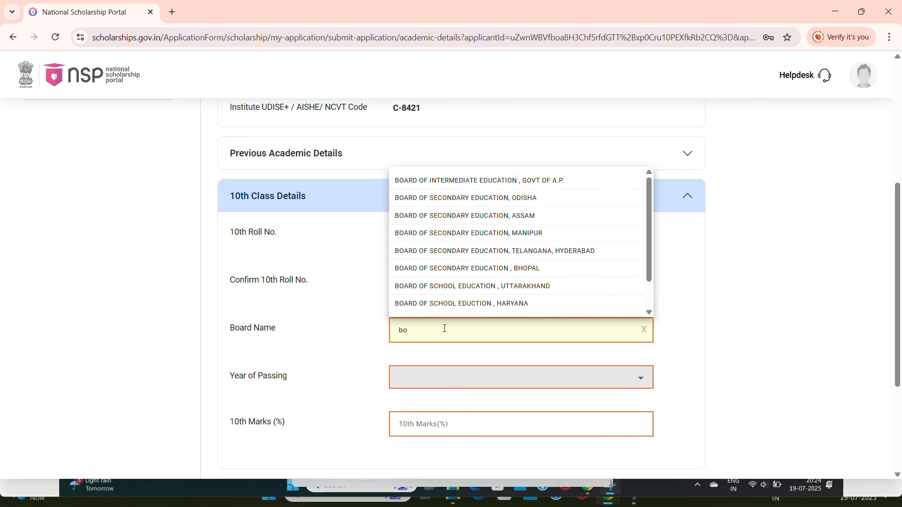
pyautogui.write('ard')
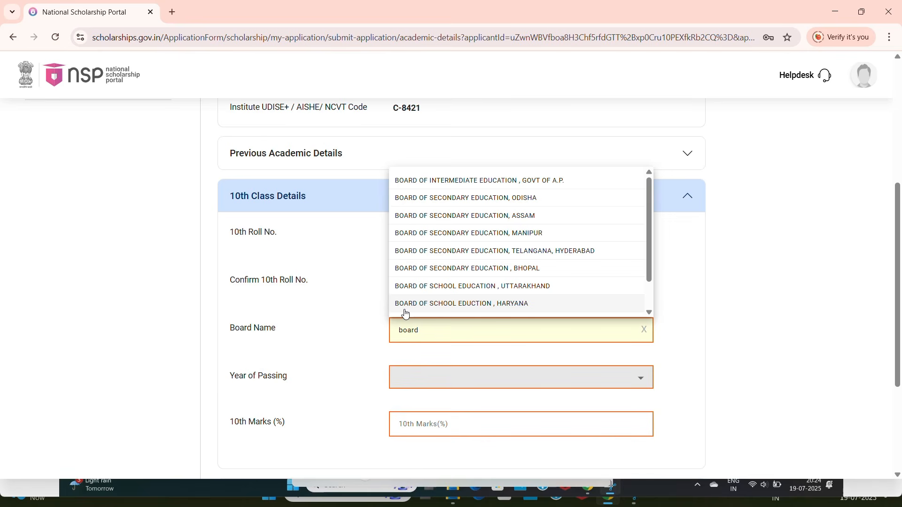
pyautogui.click(458, 217)
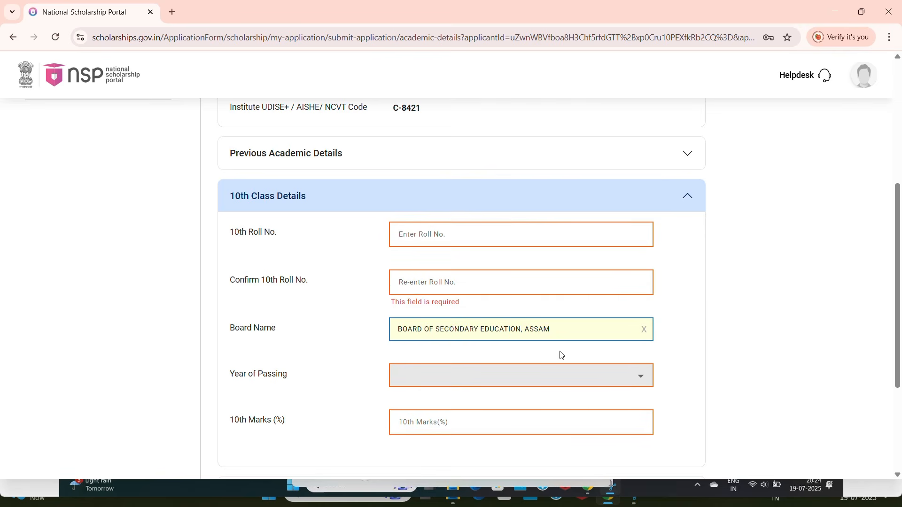
# Step: Set the 10th year of passing to 2023 and the 10th marks to 80 percent
pyautogui.click(463, 380)
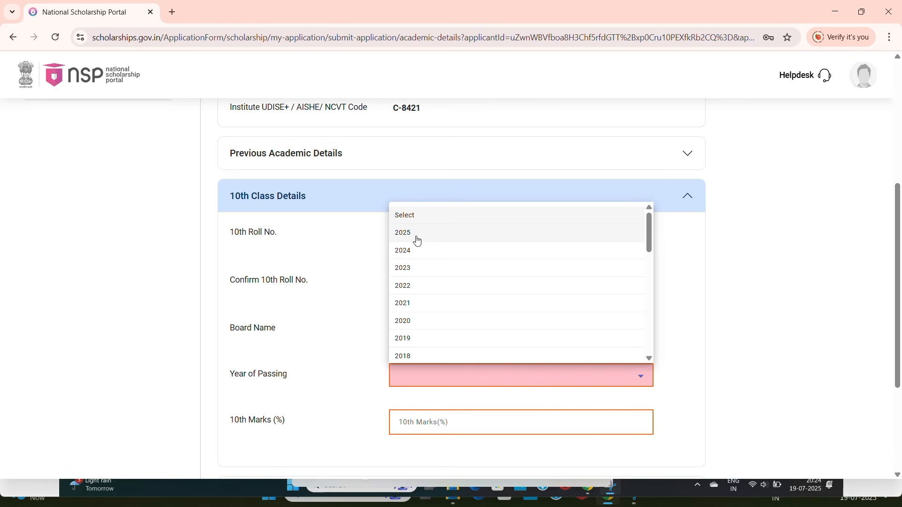
pyautogui.click(418, 275)
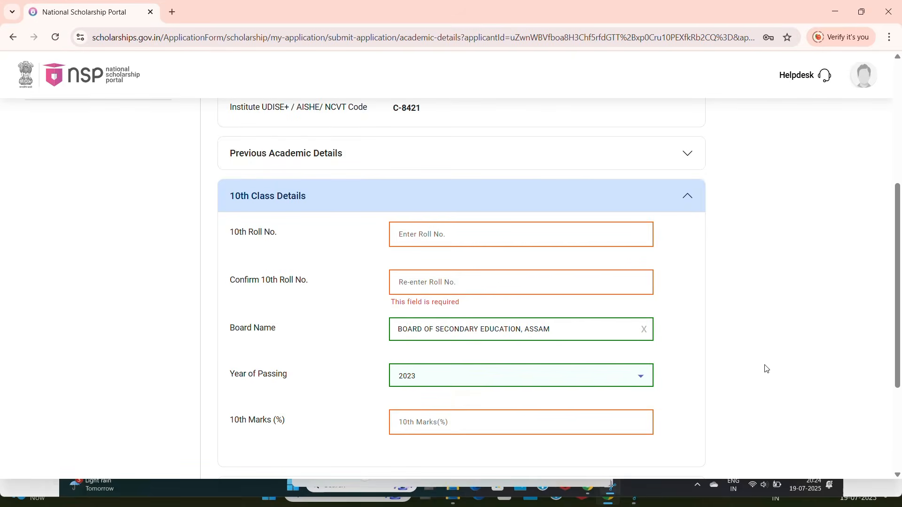
pyautogui.scroll(-3, 766, 367)
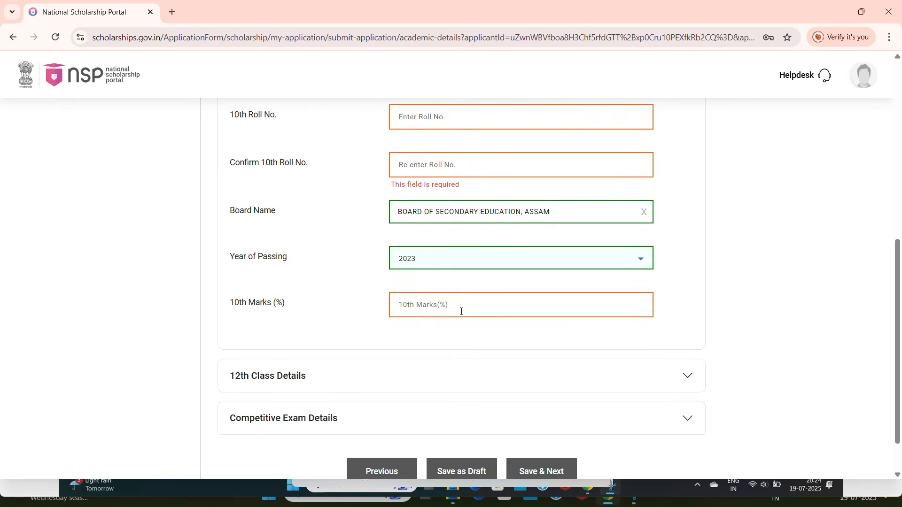
pyautogui.write('80')
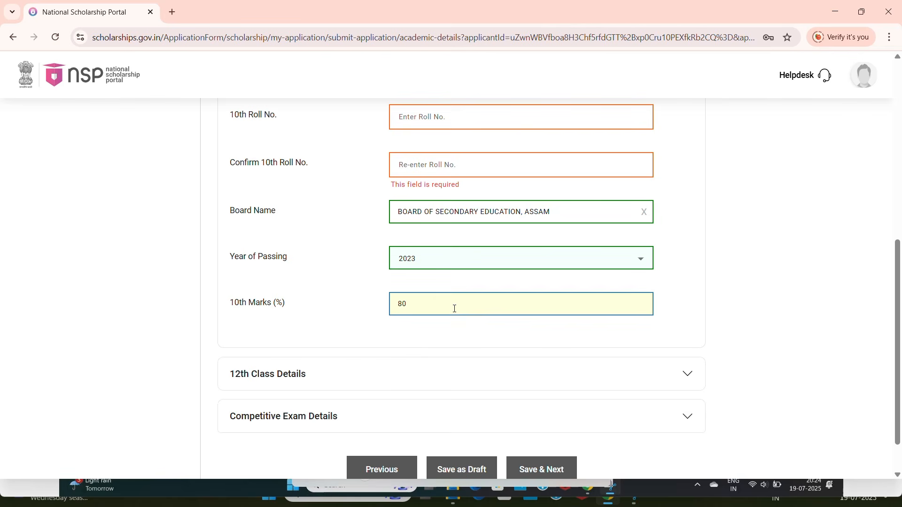
# Step: Review the 10th Class Details entries and the other sections of the Academic Details page
pyautogui.click(768, 239)
pyautogui.scroll(6, 546, 245)
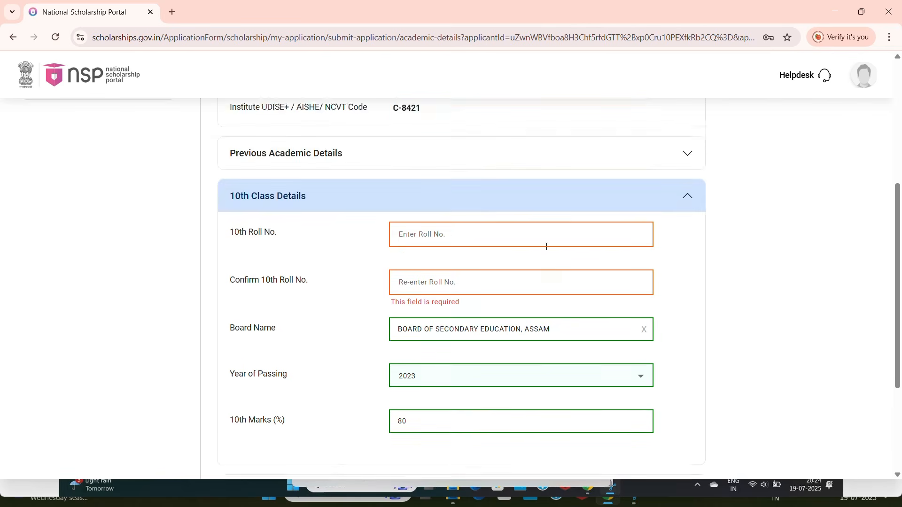
pyautogui.scroll(-7, 437, 328)
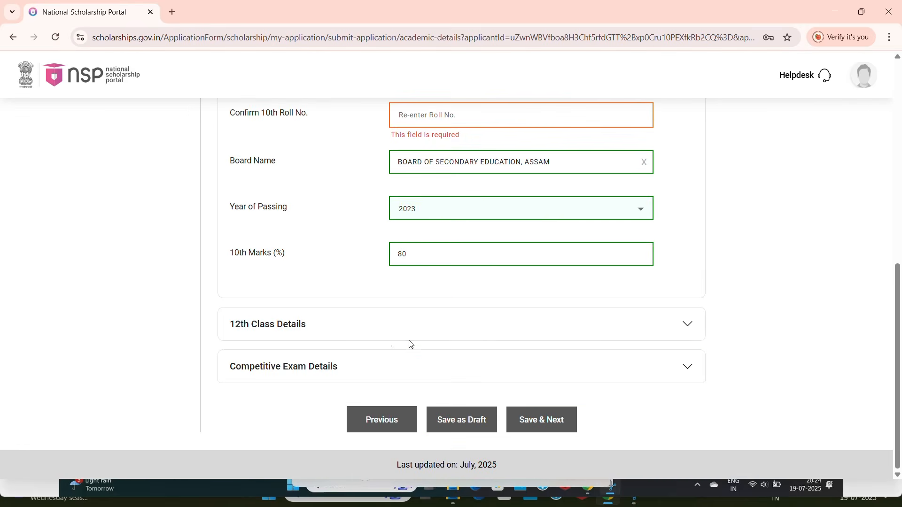
pyautogui.scroll(6, 640, 292)
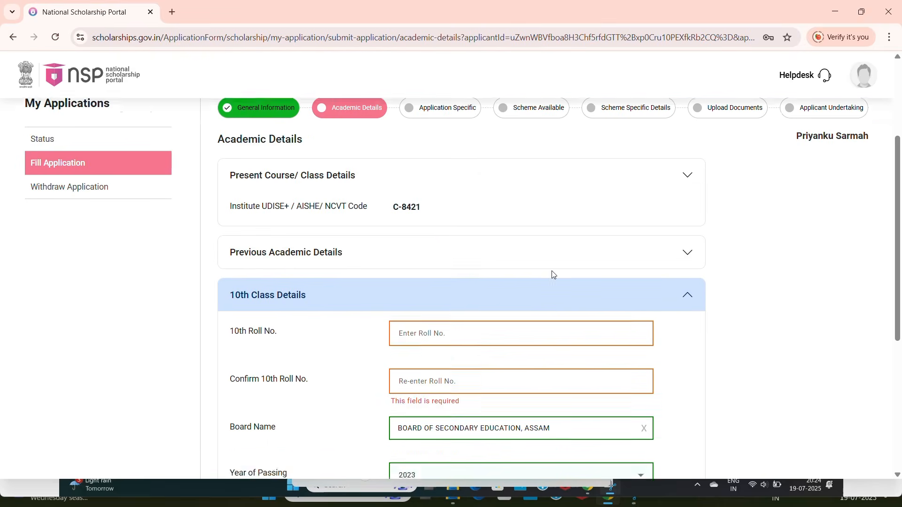
pyautogui.scroll(-5, 369, 291)
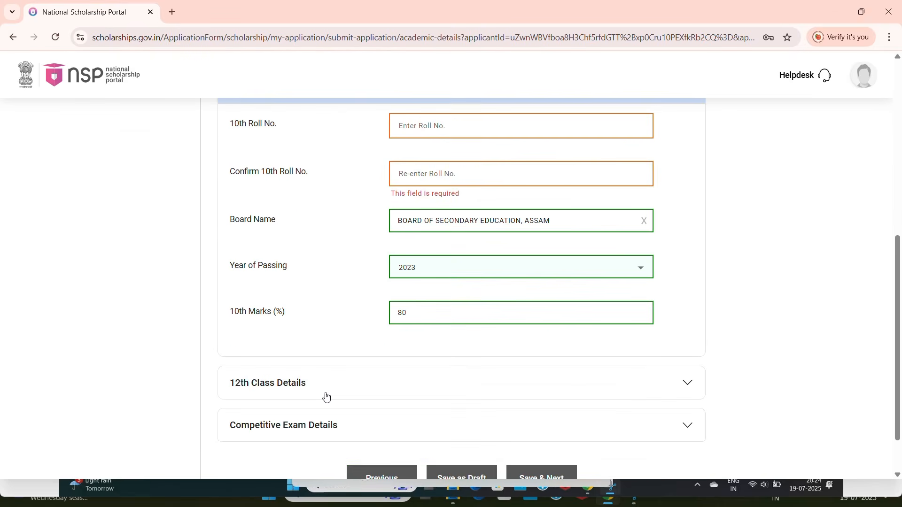
pyautogui.scroll(3, 316, 399)
pyautogui.scroll(1, 517, 259)
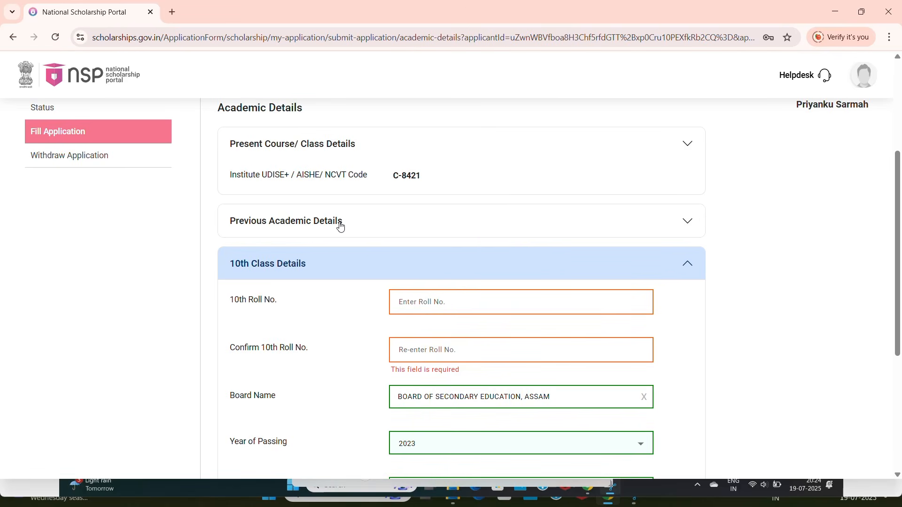
pyautogui.scroll(-4, 341, 227)
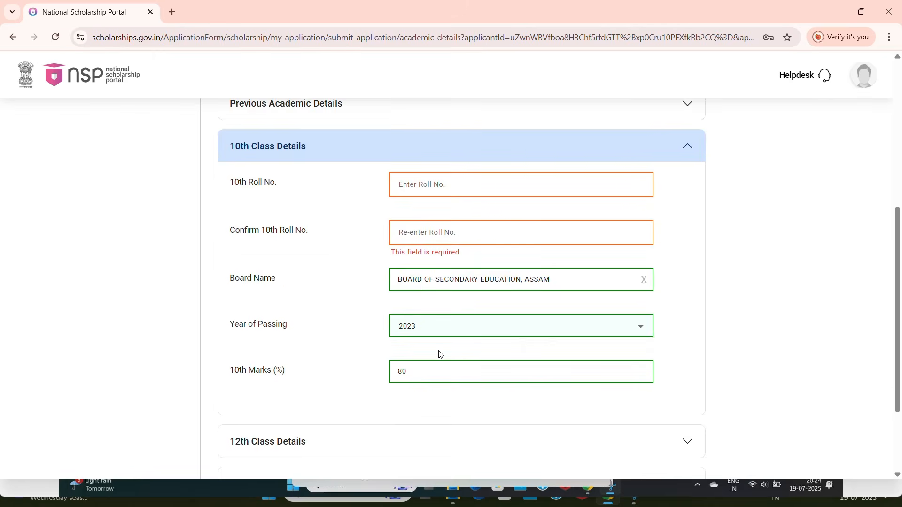
pyautogui.scroll(4, 346, 323)
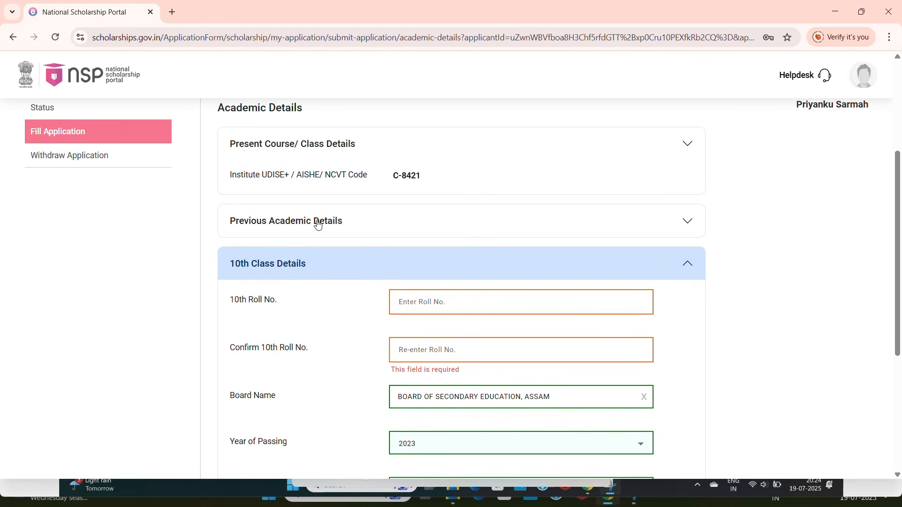
pyautogui.scroll(-5, 319, 272)
pyautogui.scroll(6, 340, 323)
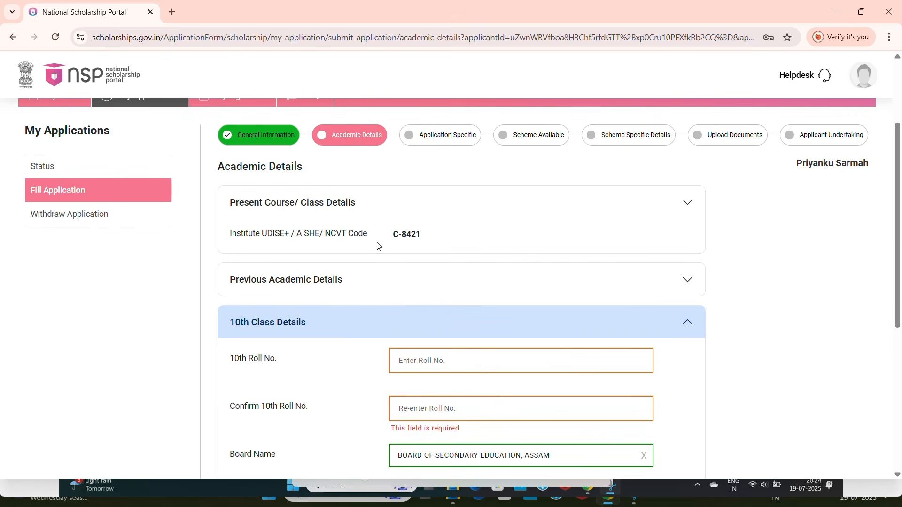
pyautogui.scroll(-6, 393, 280)
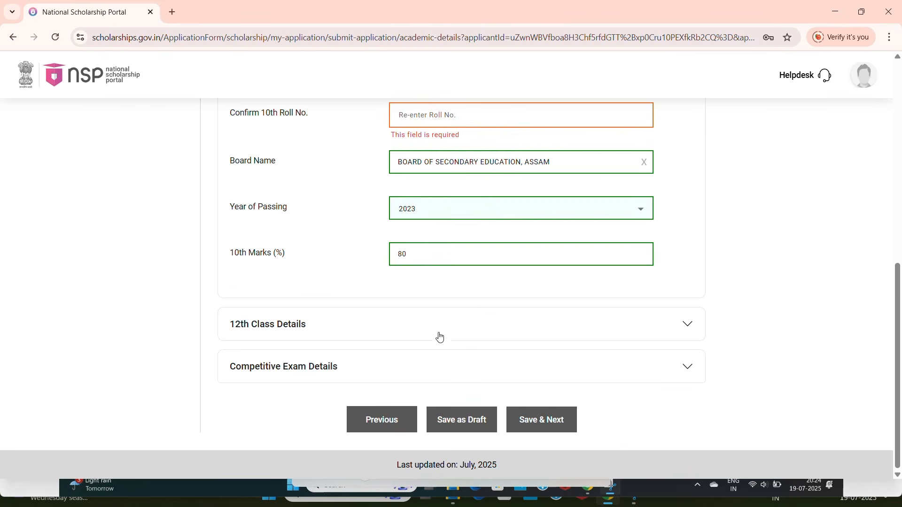
# Step: Expand 12th Class Details and review its roll number, board, passing year and marks fields
pyautogui.click(686, 323)
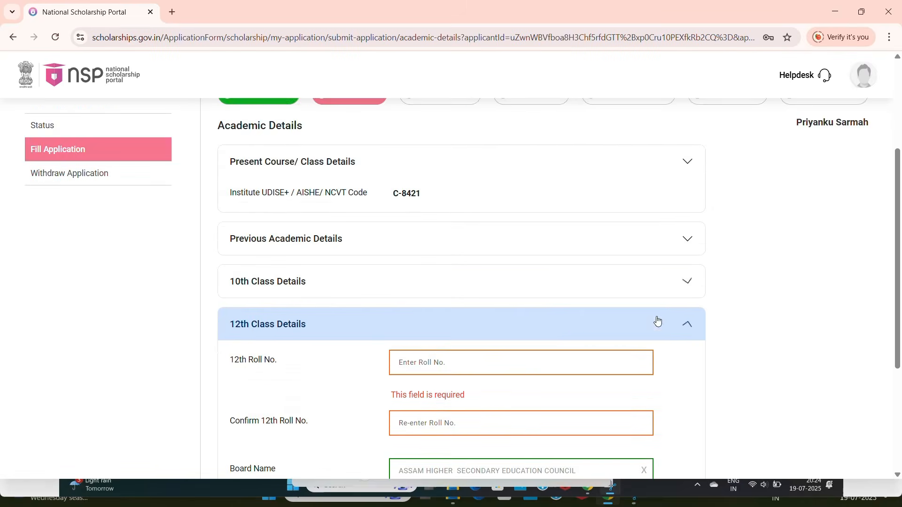
pyautogui.scroll(-2, 517, 305)
pyautogui.scroll(-2, 523, 305)
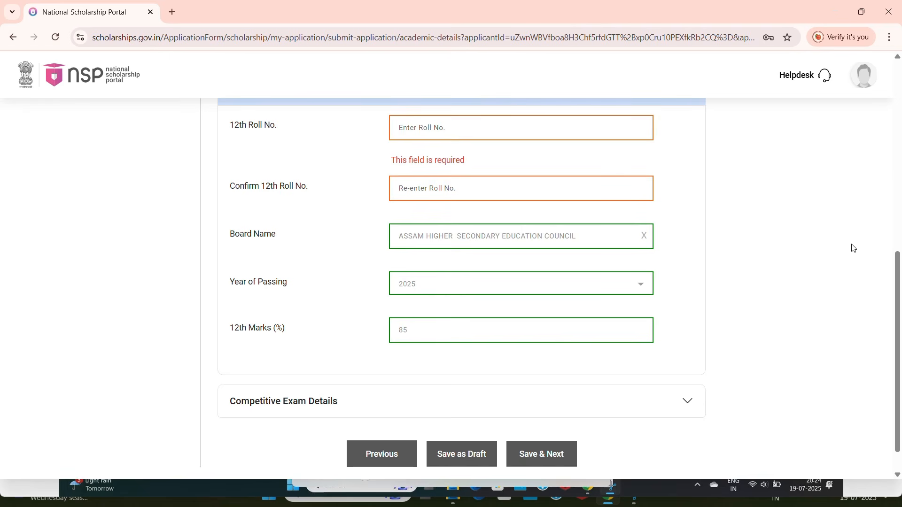
# Step: Check the Qualified Competitive Exam options in Competitive Exam Details without choosing one, and collapse the section
pyautogui.click(698, 399)
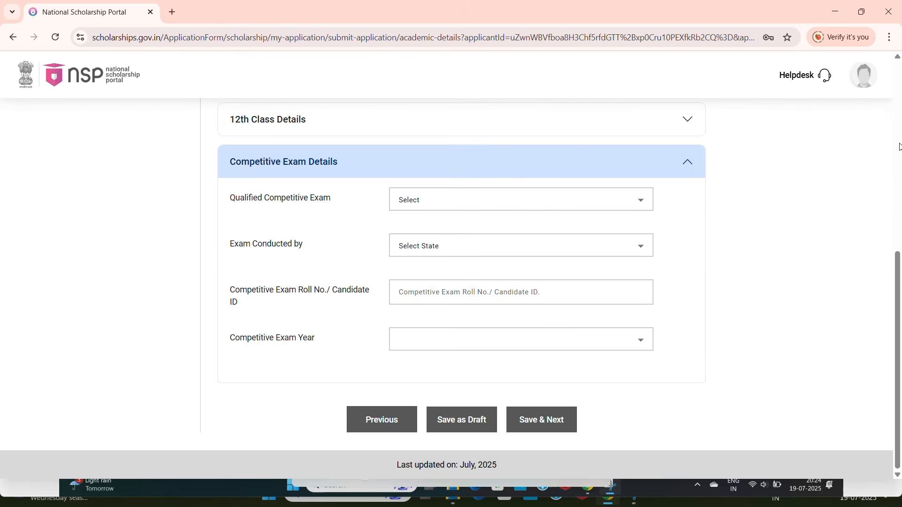
pyautogui.click(510, 201)
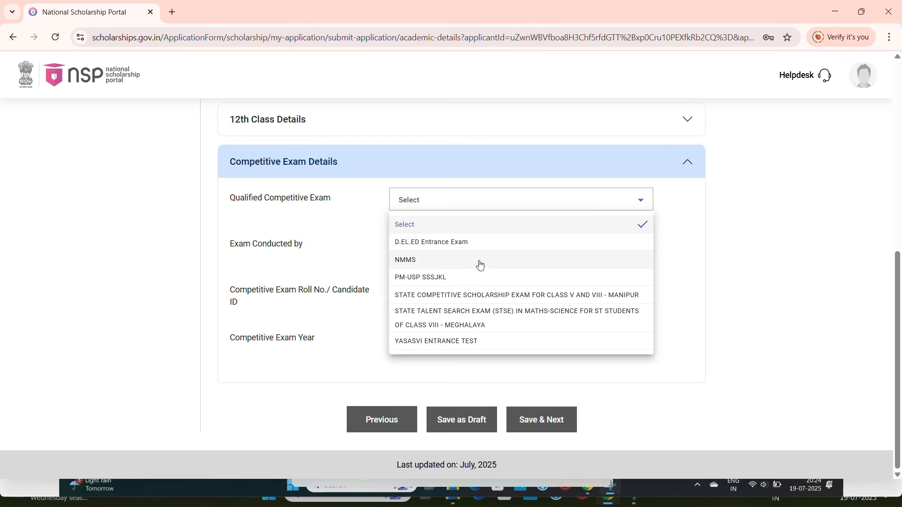
pyautogui.click(790, 257)
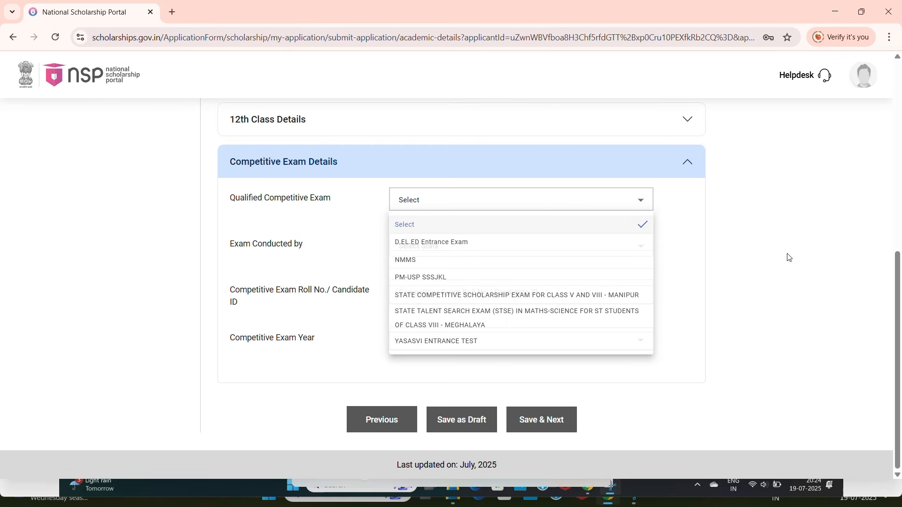
pyautogui.click(687, 167)
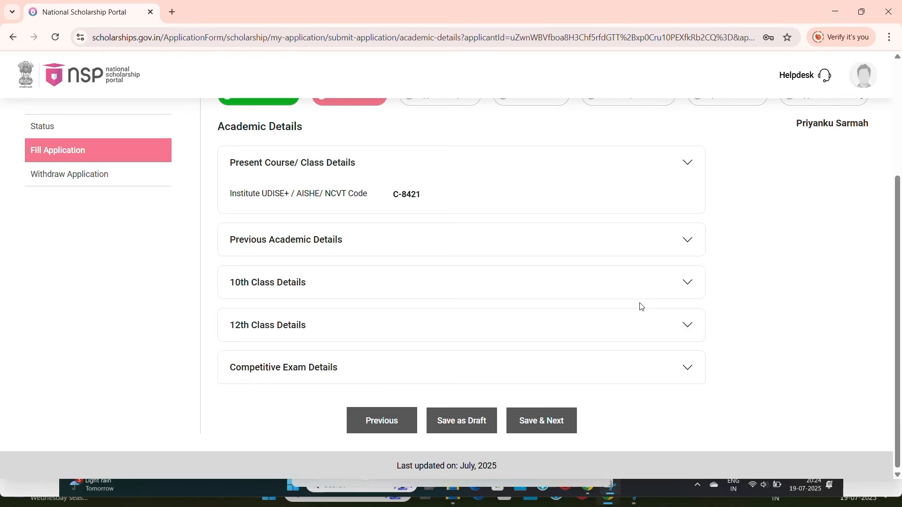
pyautogui.scroll(4, 640, 304)
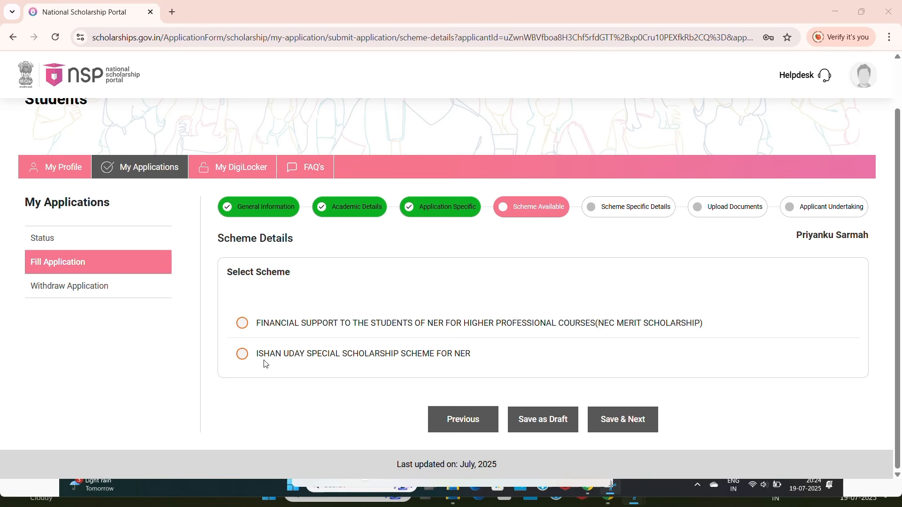
# Step: Choose ISHAN UDAY SPECIAL SCHOLARSHIP SCHEME FOR NER as the scheme and save the scheme details
pyautogui.click(247, 361)
pyautogui.click(242, 323)
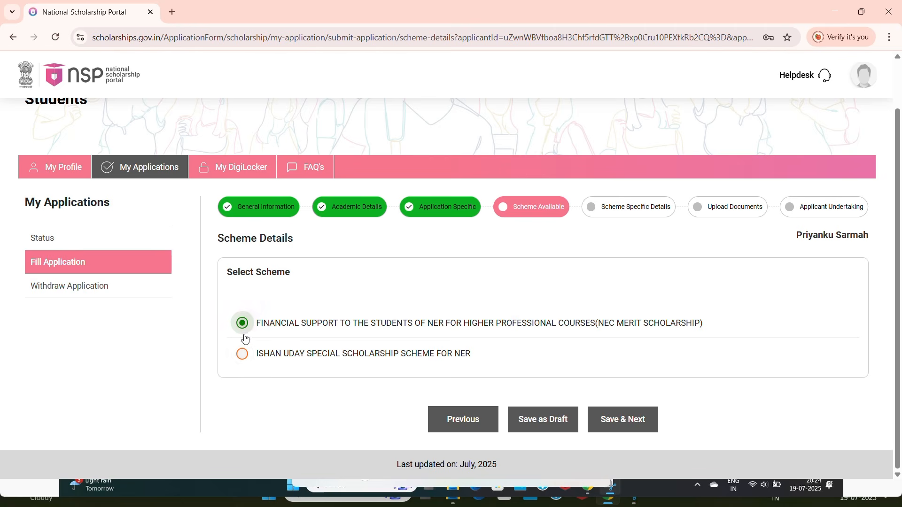
pyautogui.click(244, 357)
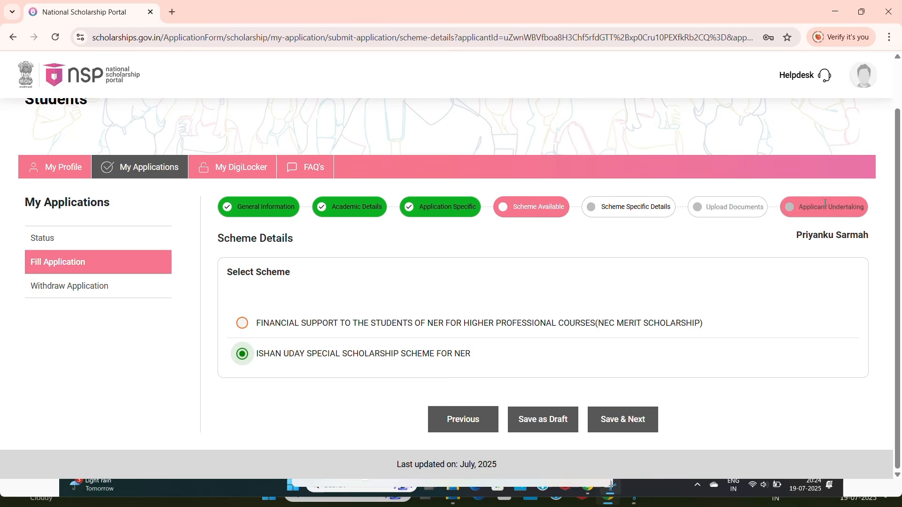
pyautogui.click(635, 418)
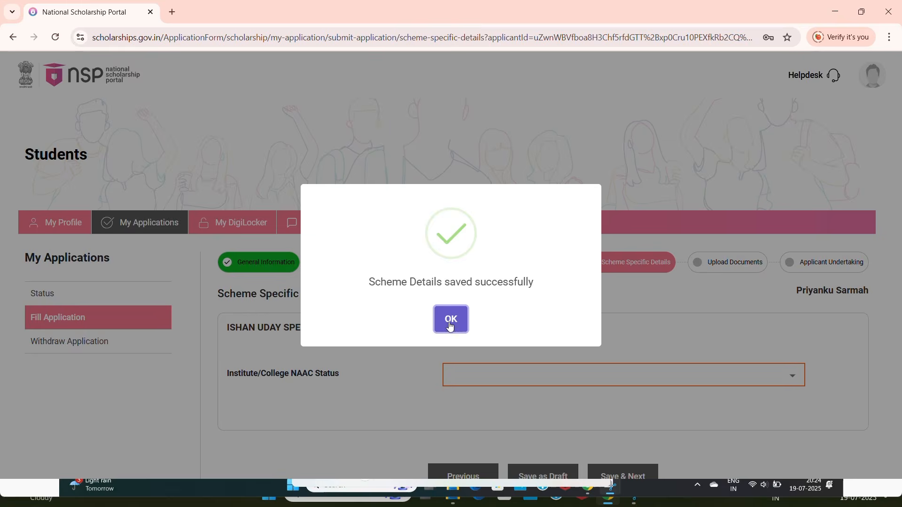
pyautogui.click(450, 325)
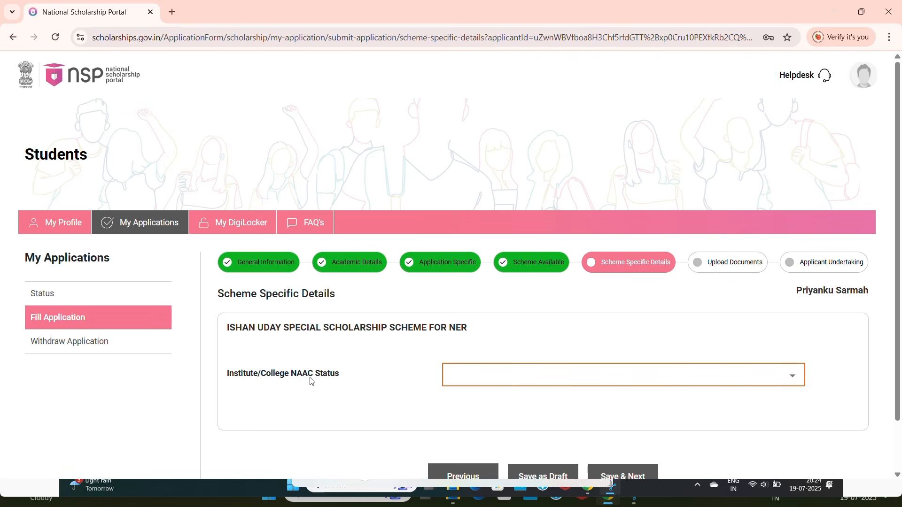
# Step: Set the Institute/College NAAC Status to Yes and save the scheme specific details
pyautogui.click(512, 379)
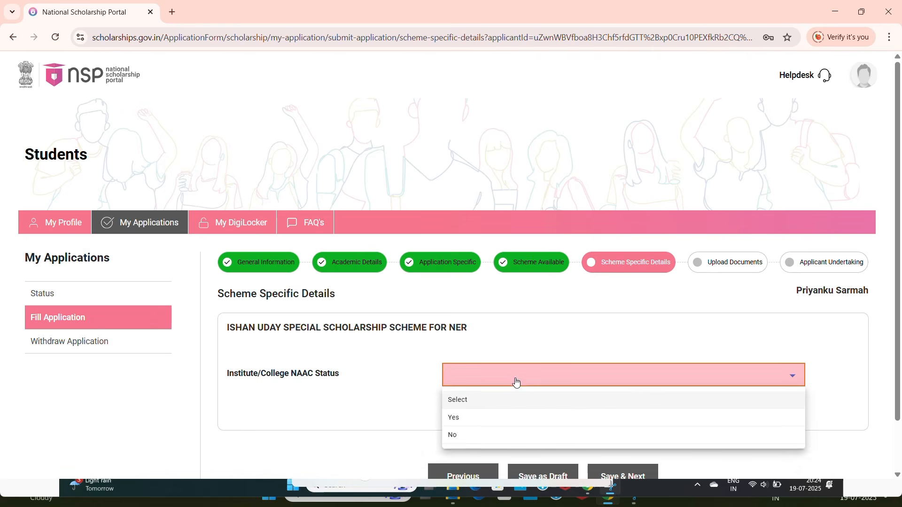
pyautogui.click(475, 420)
pyautogui.scroll(-2, 562, 394)
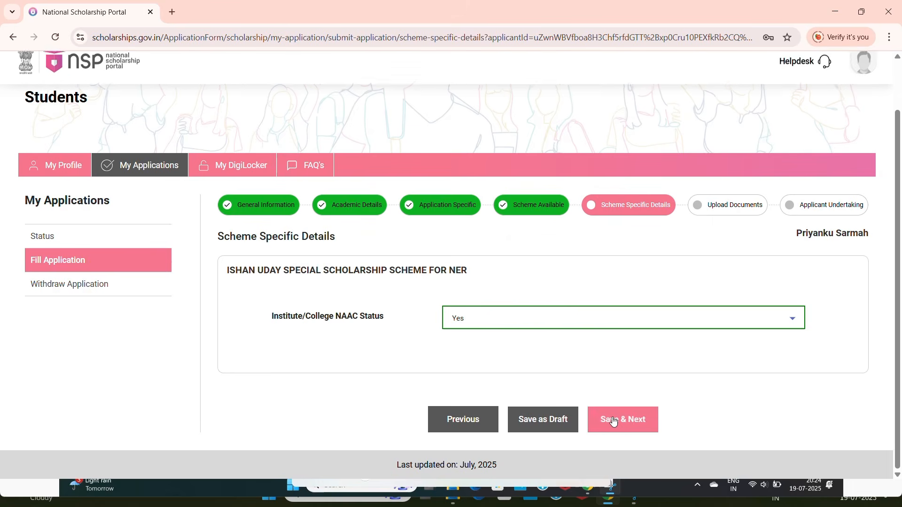
pyautogui.click(613, 421)
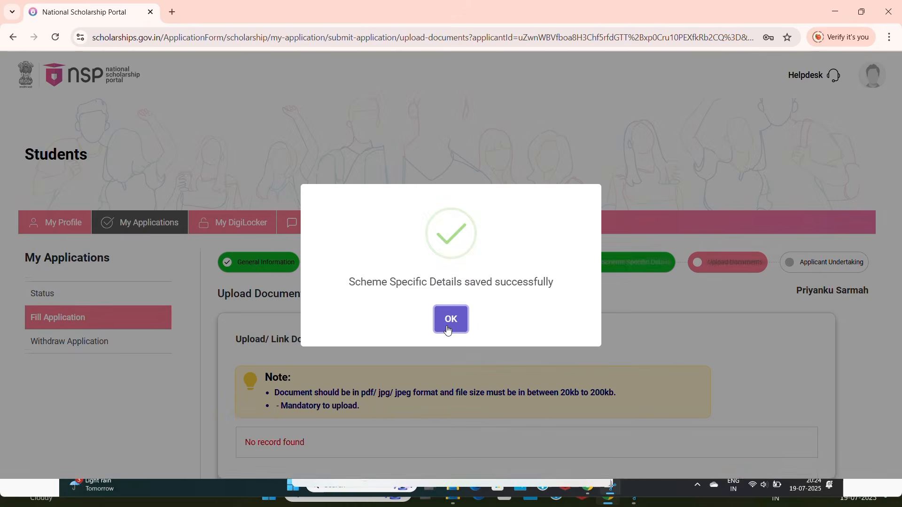
pyautogui.click(448, 330)
# Step: Review the file requirements and the list of mandatory documents for the ISHAN UDAY scheme
pyautogui.scroll(-3, 628, 369)
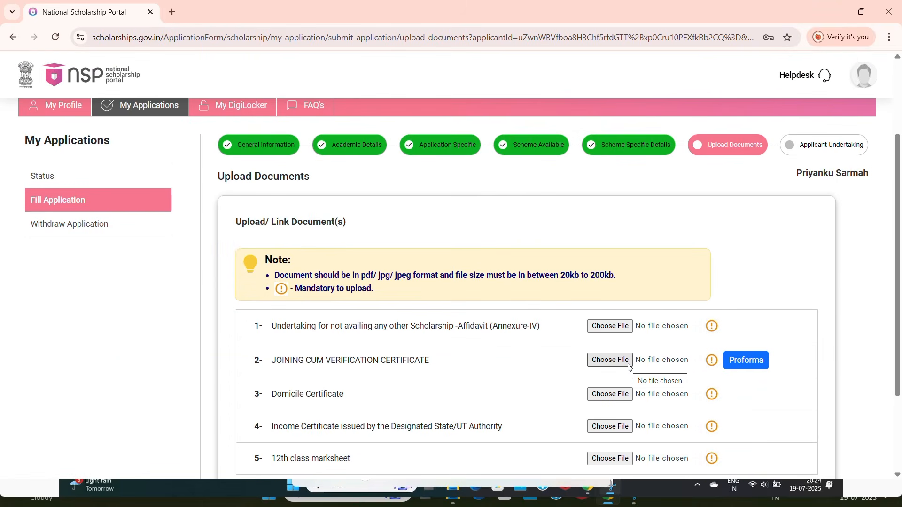
pyautogui.scroll(-1, 630, 369)
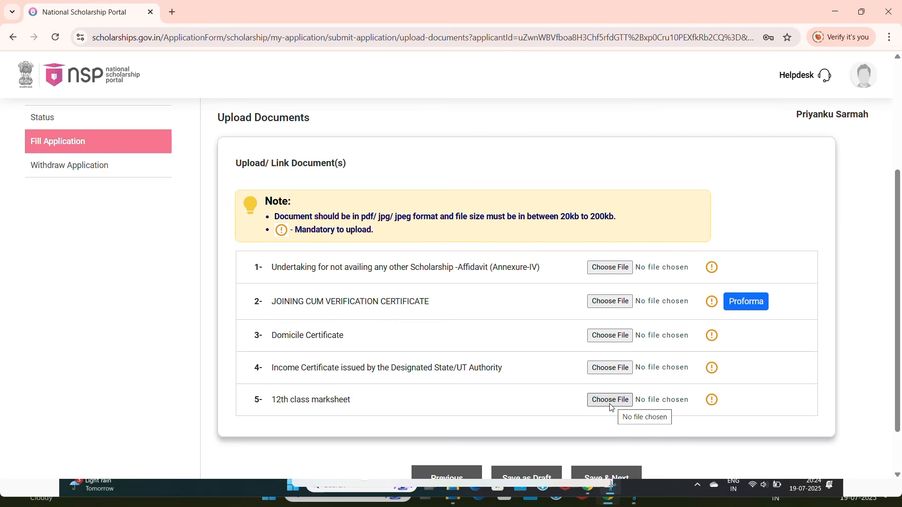
pyautogui.scroll(-1, 614, 394)
pyautogui.scroll(2, 614, 393)
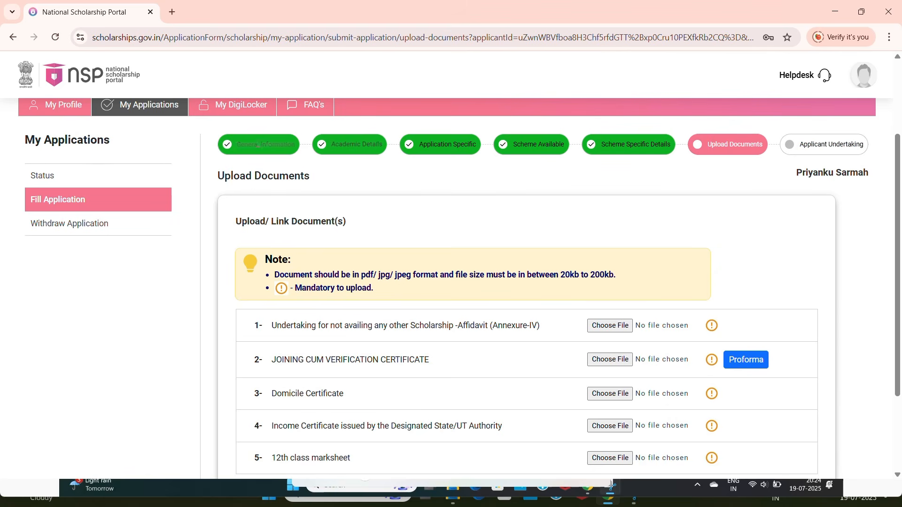
pyautogui.scroll(-3, 535, 374)
# Step: Return to the scheme selection, choose POST MATRIC SCHOLARSHIP TO OBC STUDENTS - ASSAM and save the scheme details
pyautogui.click(449, 424)
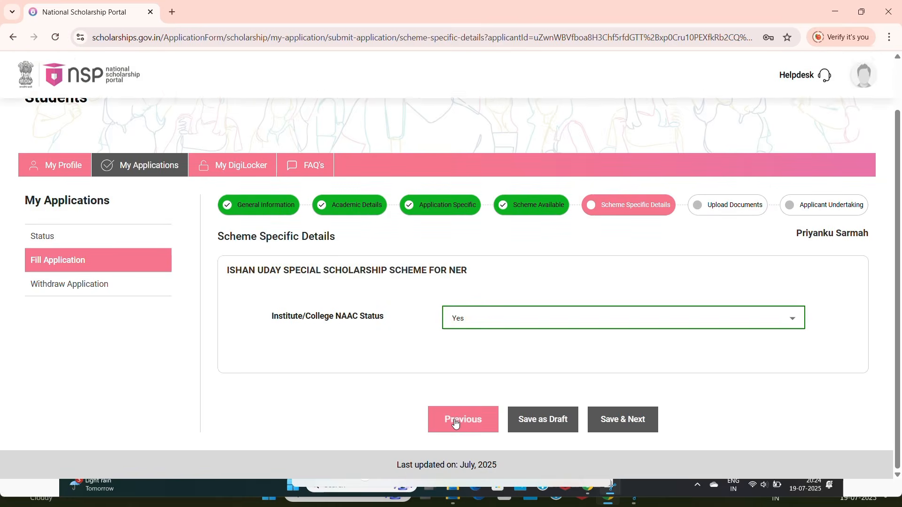
pyautogui.click(459, 421)
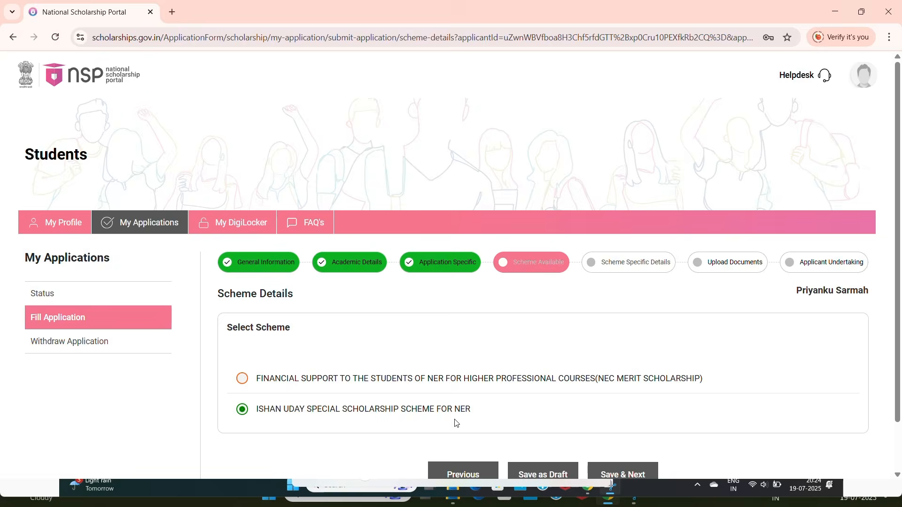
pyautogui.scroll(-1, 456, 423)
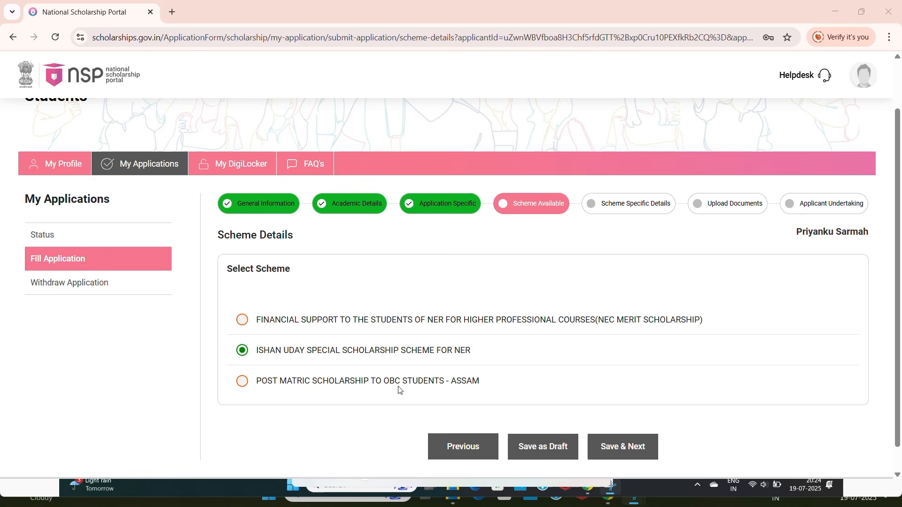
pyautogui.click(247, 383)
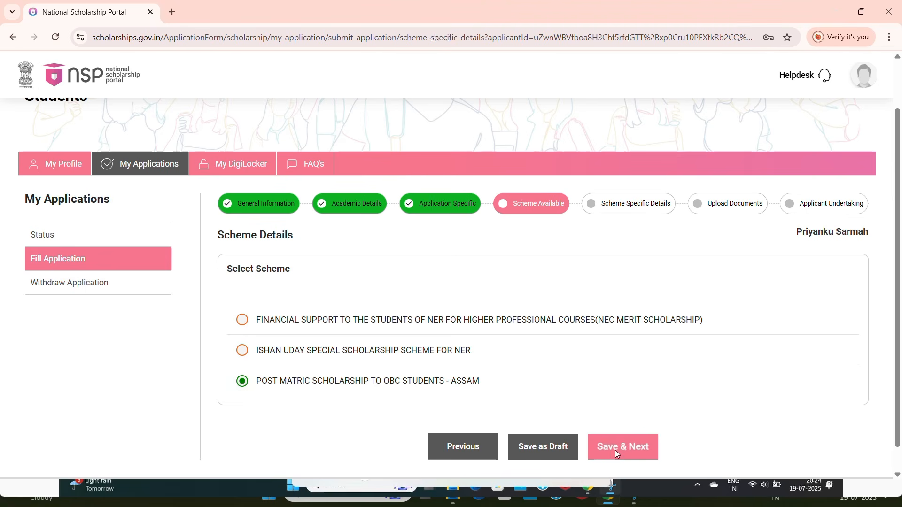
pyautogui.click(617, 450)
pyautogui.click(453, 323)
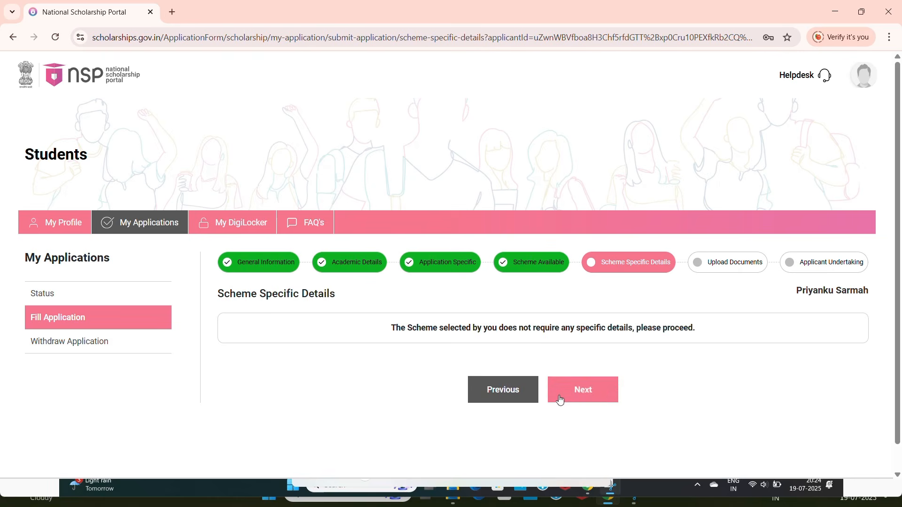
# Step: Proceed past Scheme Specific Details to Upload Documents and review the documents required for the OBC scheme
pyautogui.click(593, 390)
pyautogui.click(452, 317)
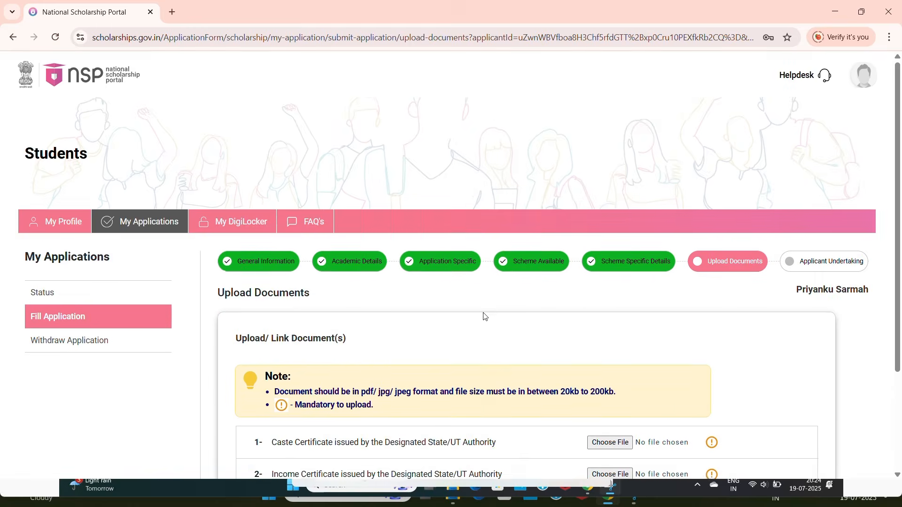
pyautogui.scroll(-3, 483, 315)
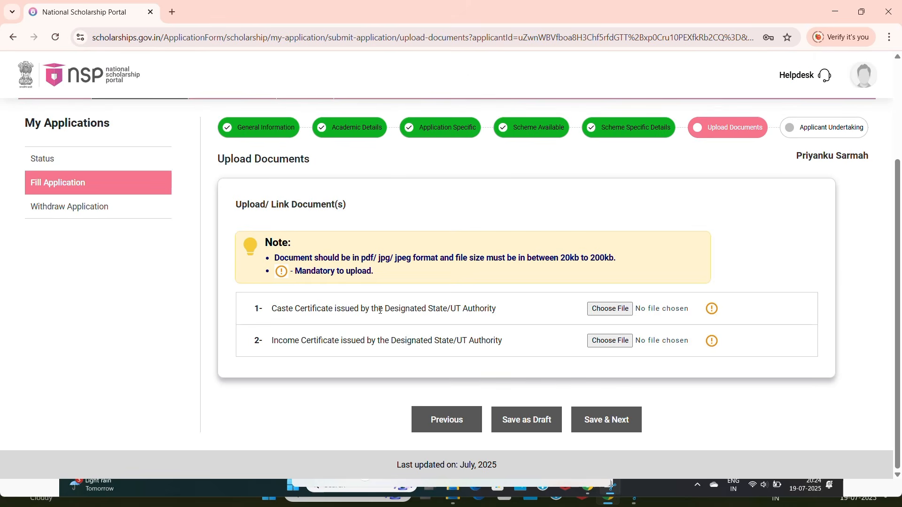